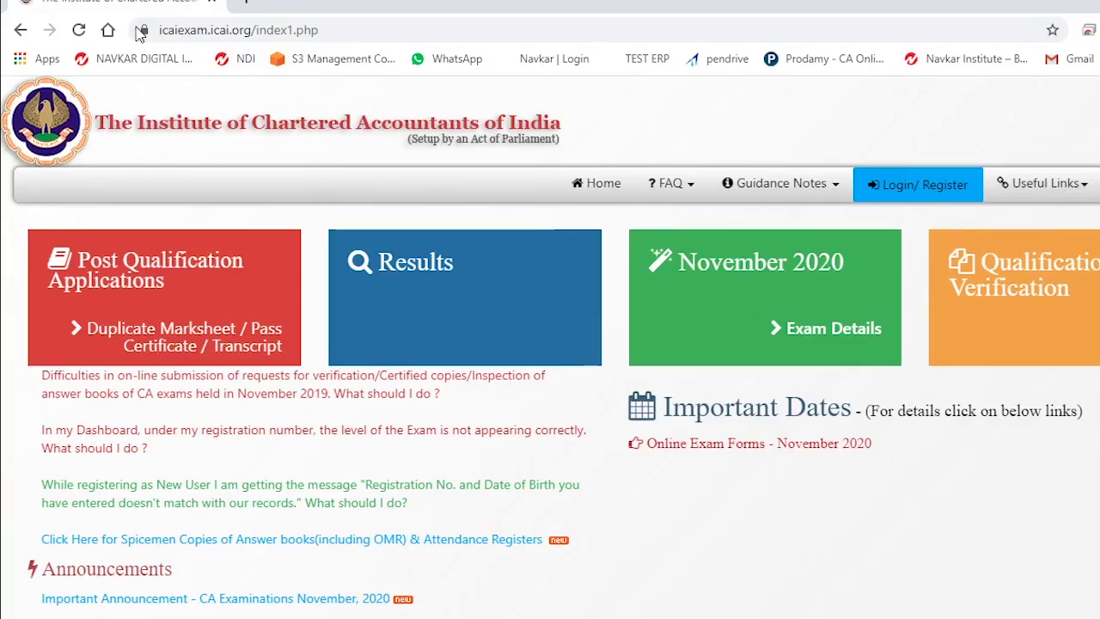
# Step: Highlight the portal address, then open the Login/Register panel and its new-user registration option
pyautogui.moveTo(305, 31); pyautogui.dragTo(148, 33)
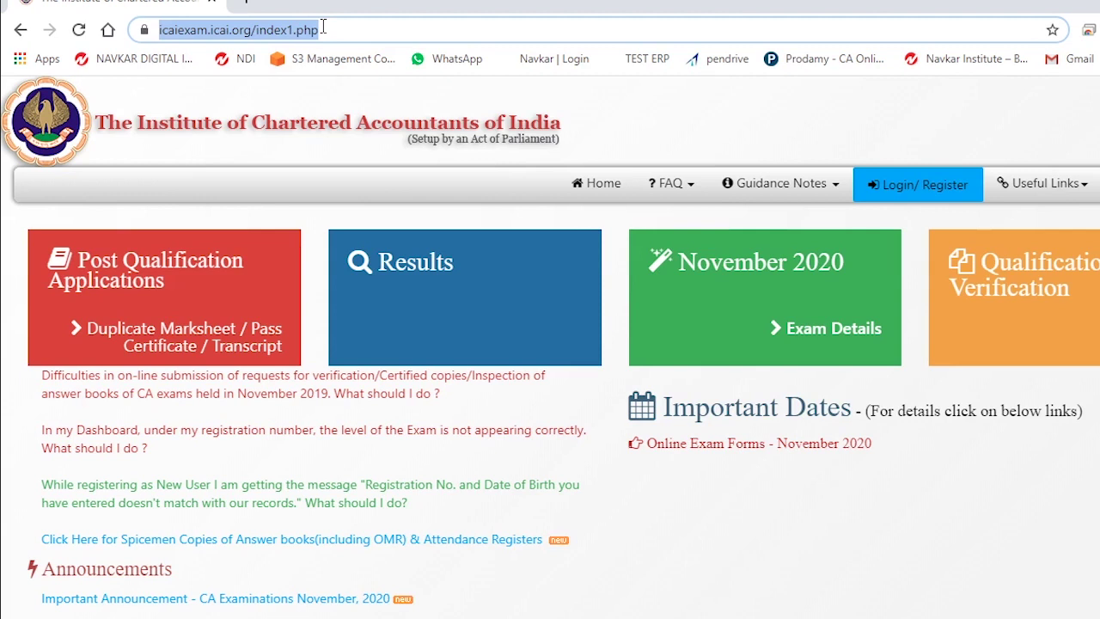
pyautogui.click(885, 188)
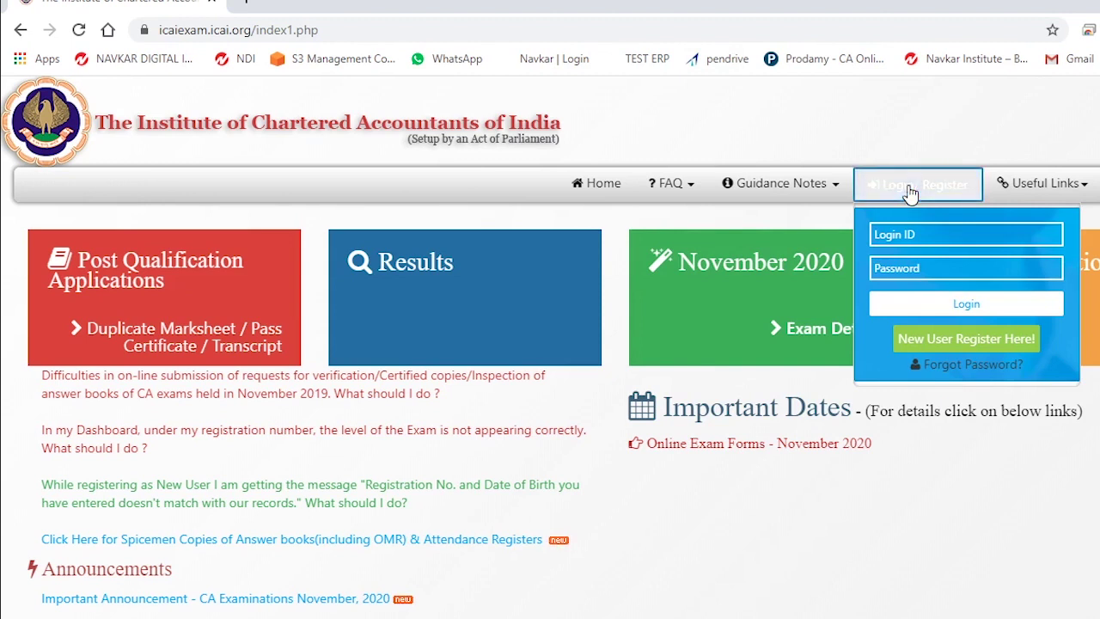
pyautogui.click(926, 339)
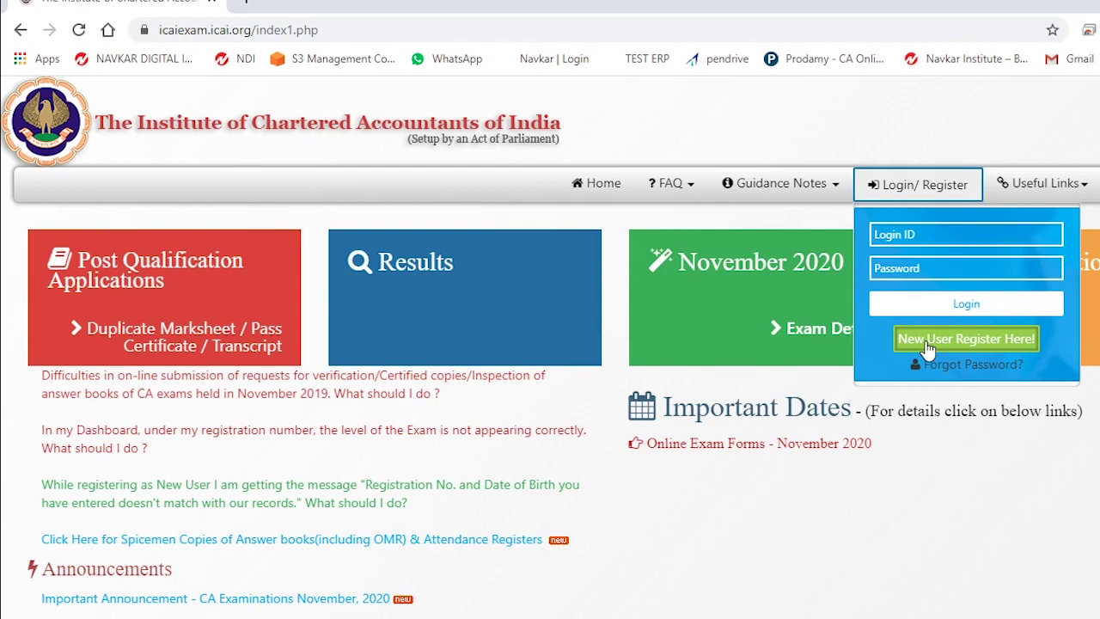
# Step: Open the new-user form, choose Foundation, and enter registration number WRO 12345
pyautogui.click(928, 341)
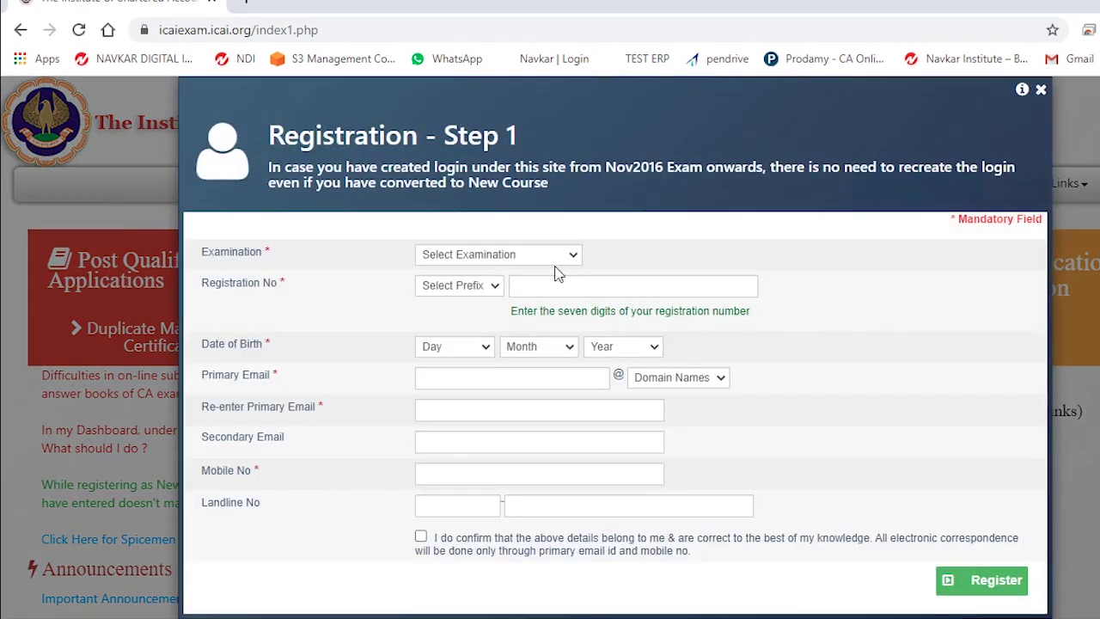
pyautogui.click(509, 258)
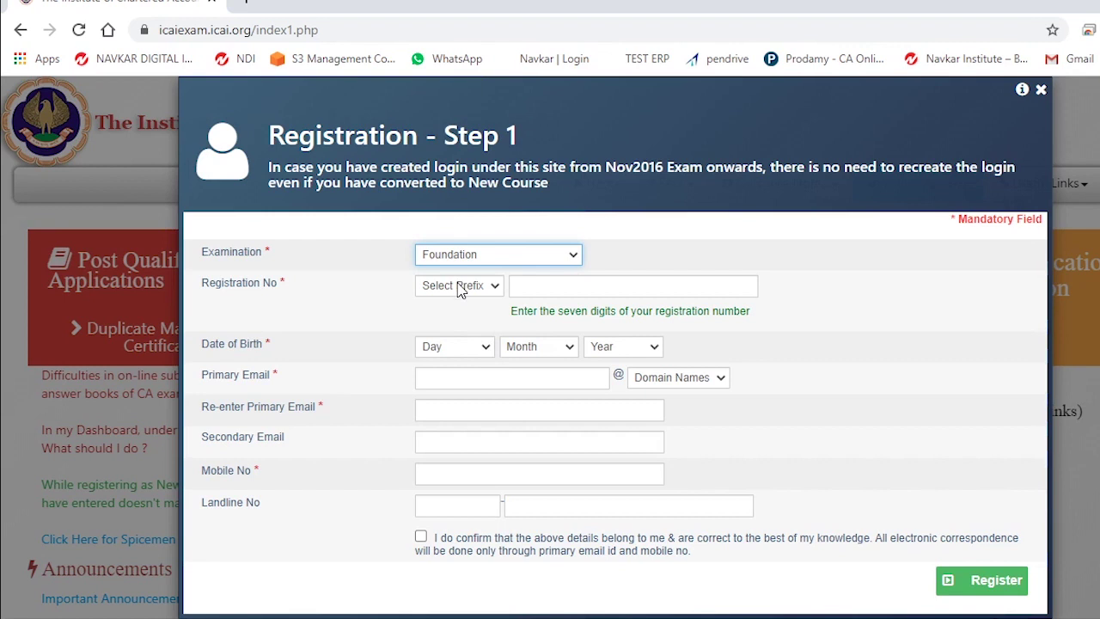
pyautogui.click(459, 286)
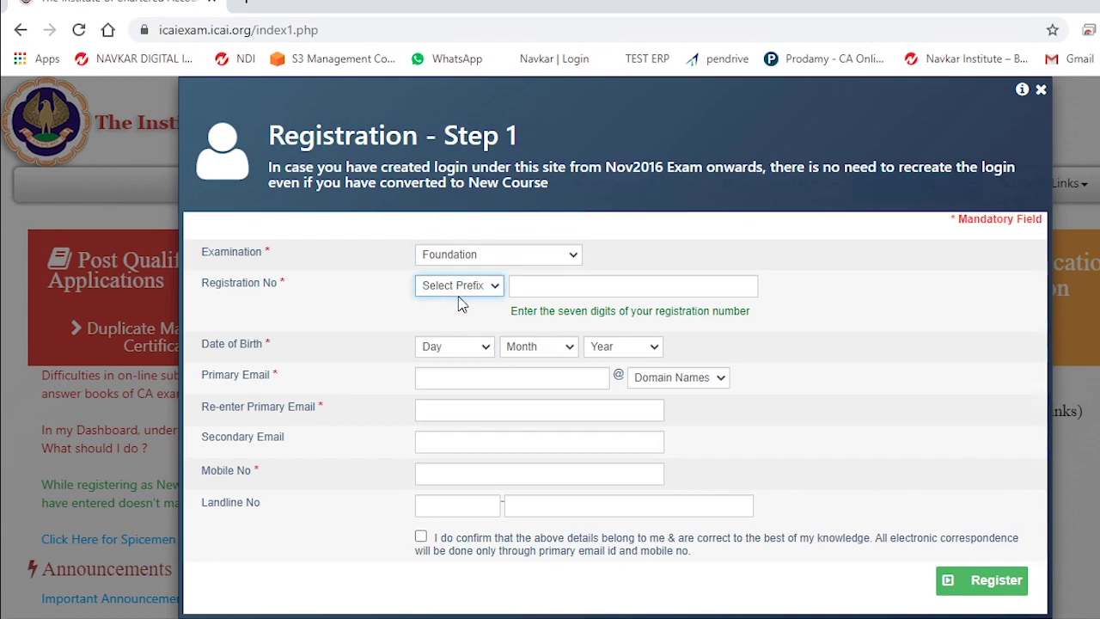
pyautogui.click(459, 304)
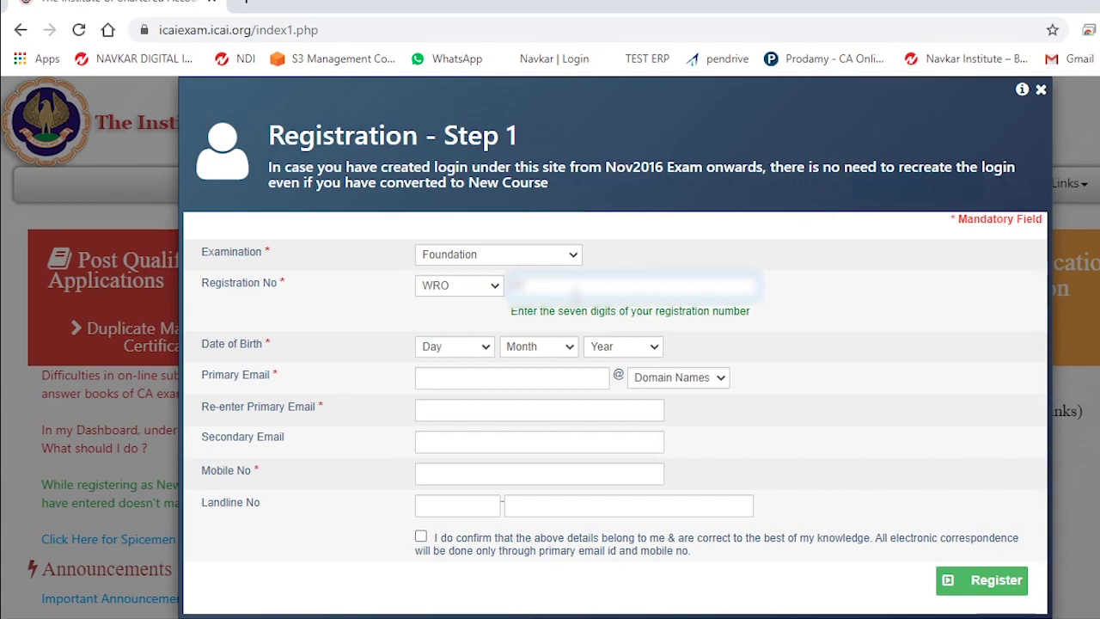
pyautogui.write('12')
pyautogui.write('345')
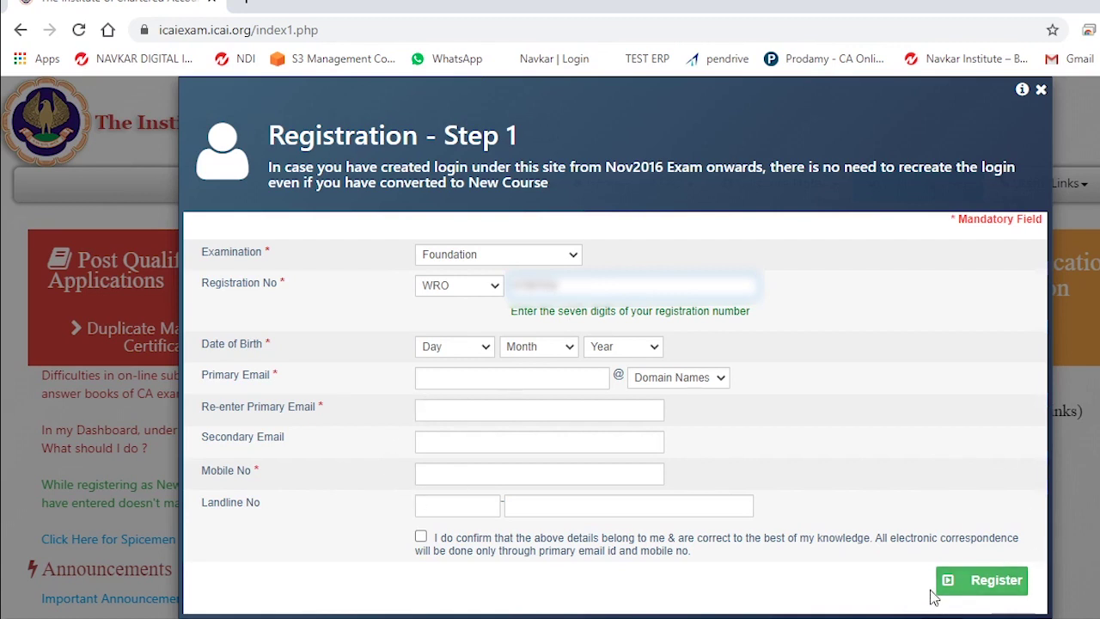
# Step: Set the birth date to 01 January 2003
pyautogui.click(434, 351)
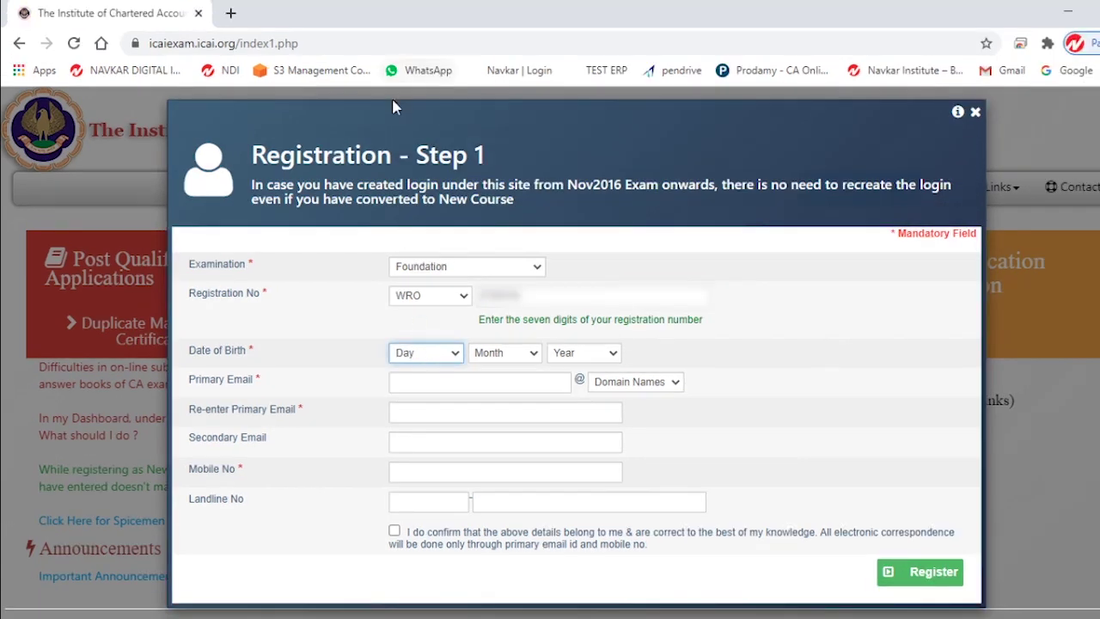
pyautogui.press('Down')
pyautogui.click(515, 352)
pyautogui.press('Down')
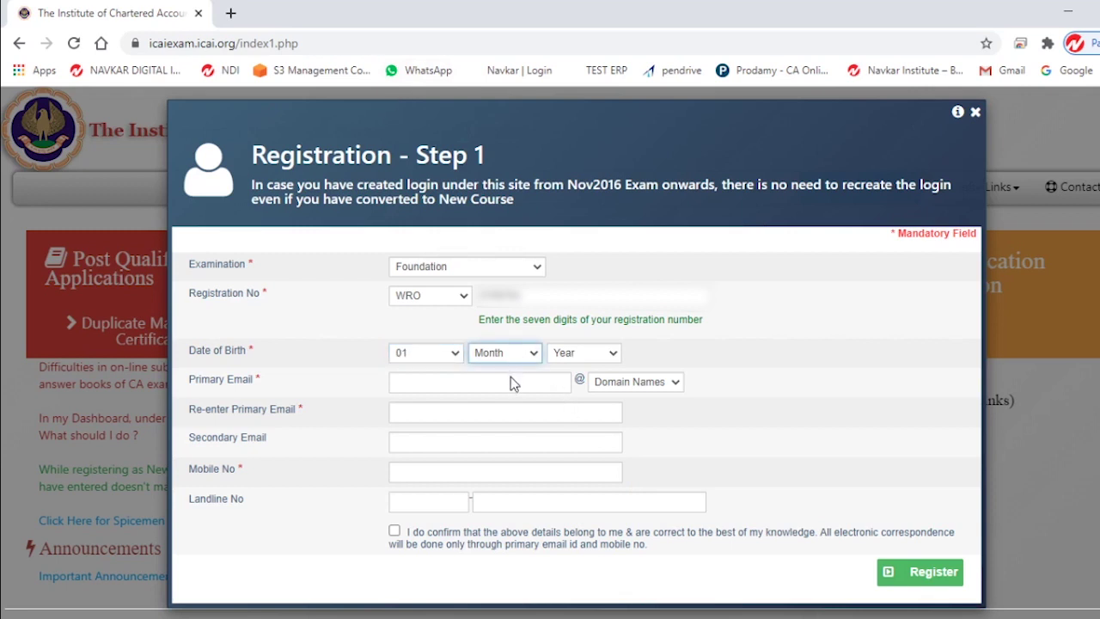
pyautogui.click(572, 354)
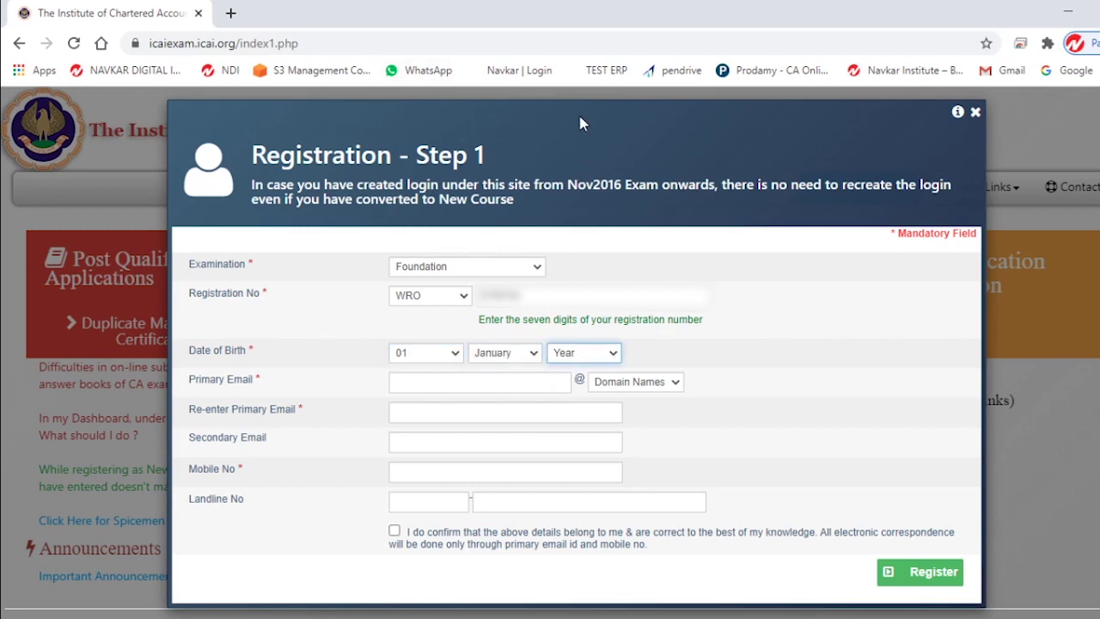
pyautogui.press('Down')
pyautogui.click(439, 388)
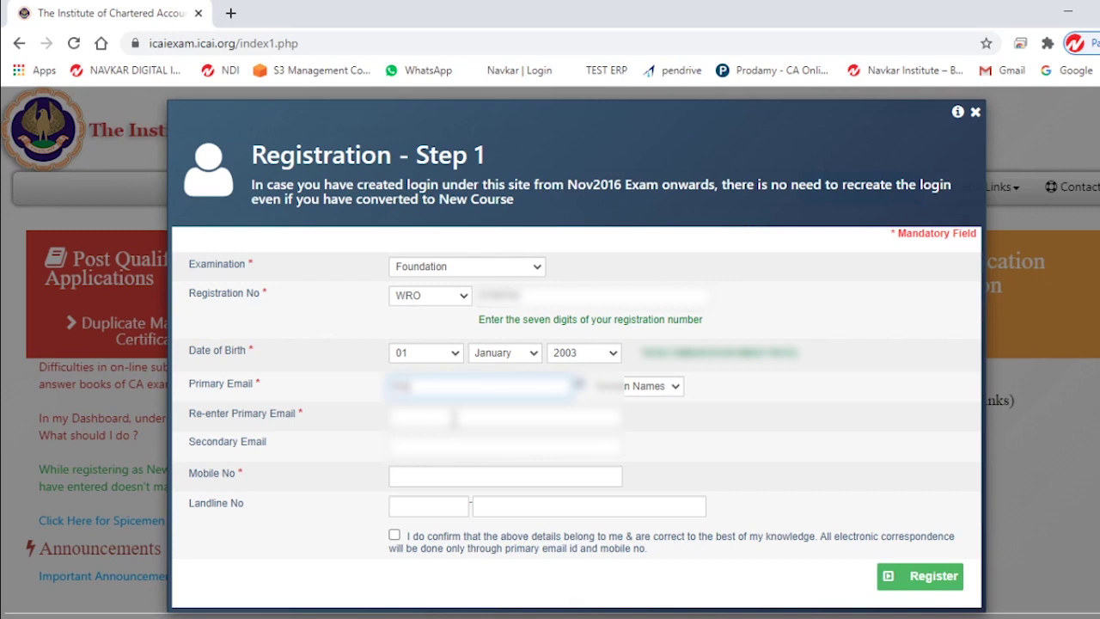
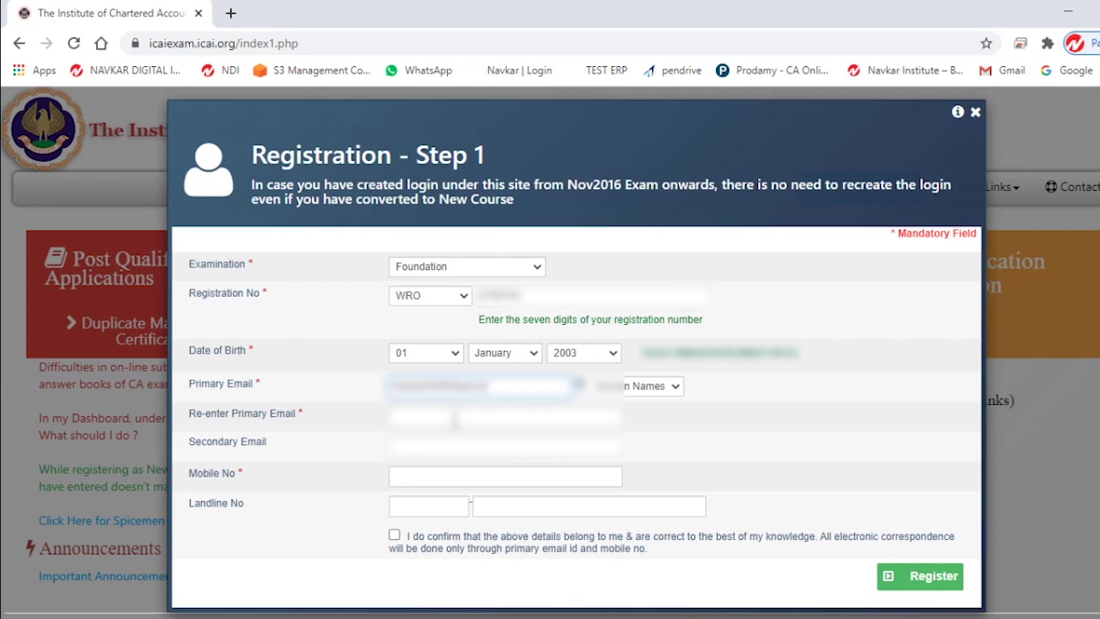
pyautogui.hotkey('shift', 'Left')
pyautogui.hotkey('shift', 'Left')
pyautogui.hotkey('shift', 'Left')
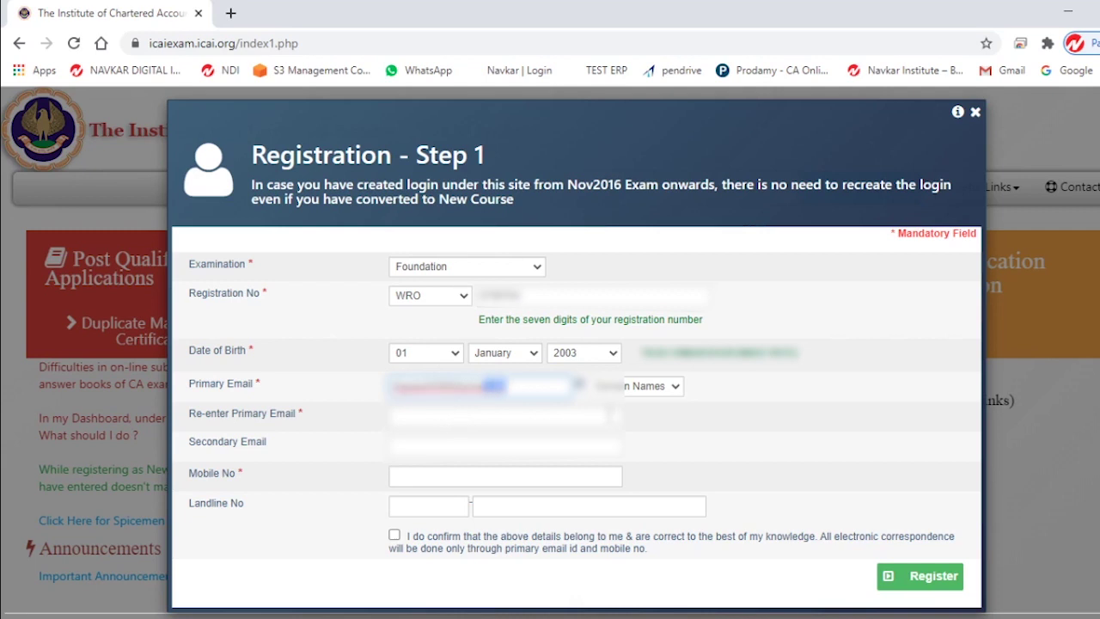
pyautogui.hotkey('shift', 'Left')
pyautogui.hotkey('shift', 'Left')
pyautogui.hotkey('shift', 'Left')
pyautogui.press('Right')
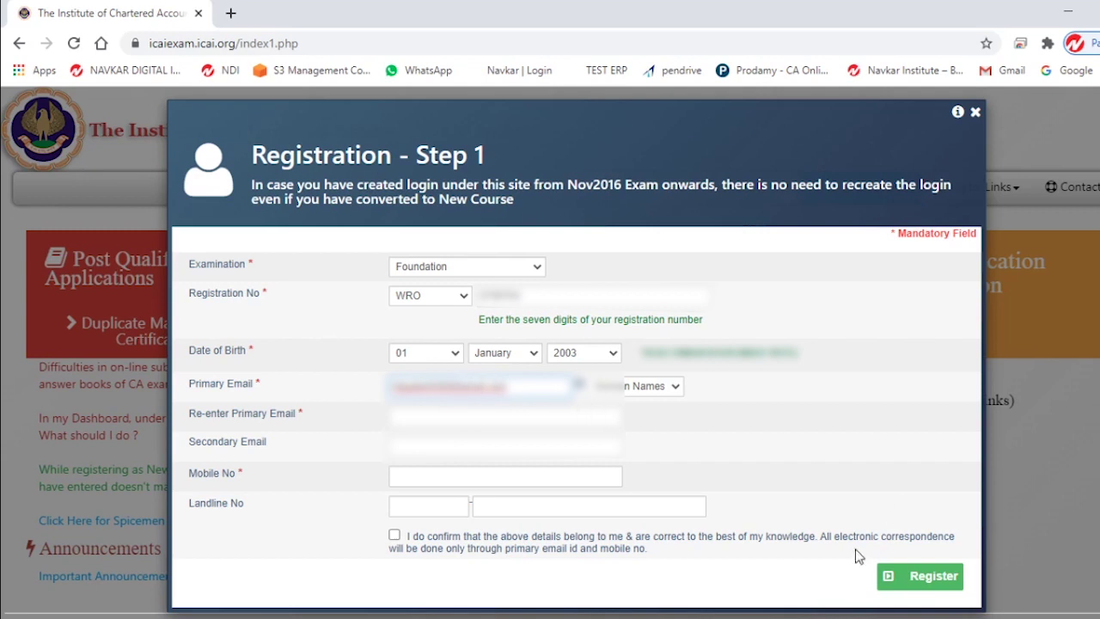
pyautogui.click(745, 497)
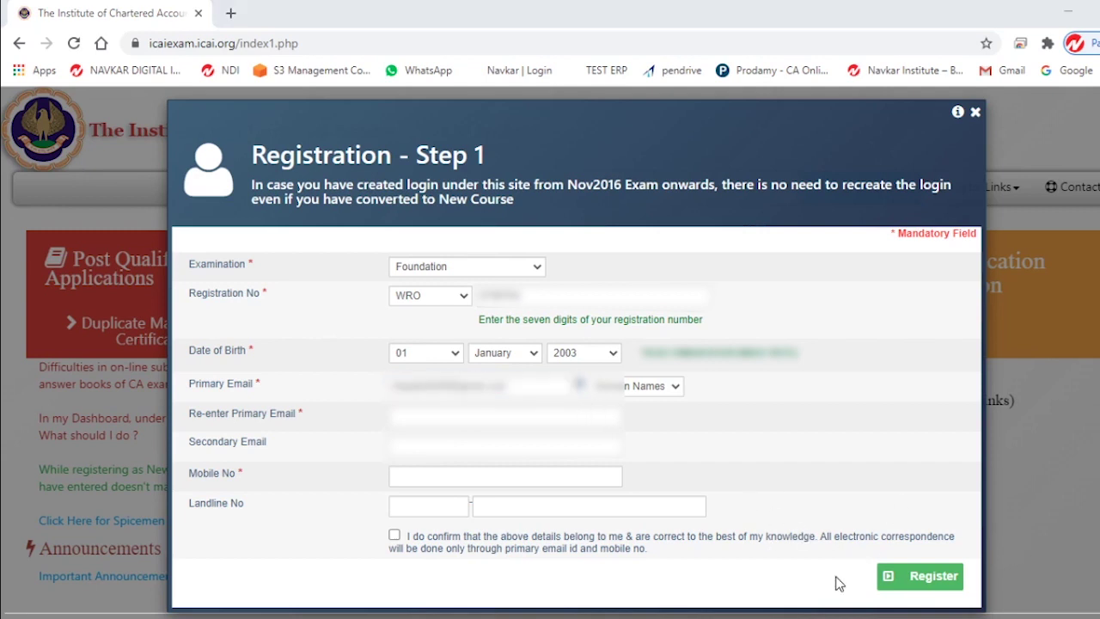
pyautogui.hotkey('shift', 'Tab')
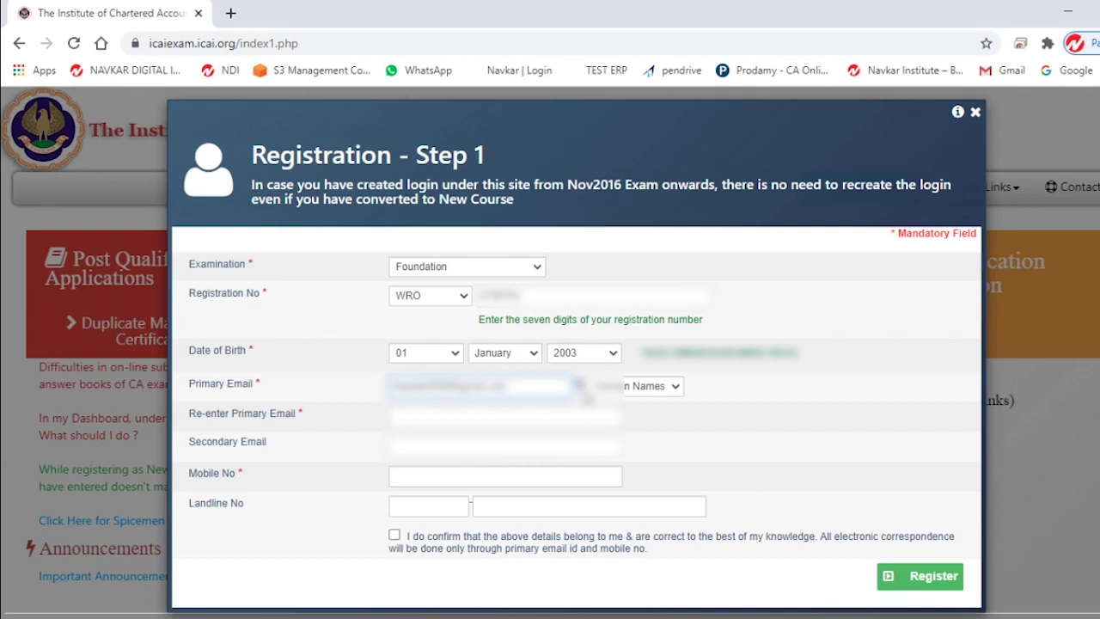
pyautogui.click(463, 386)
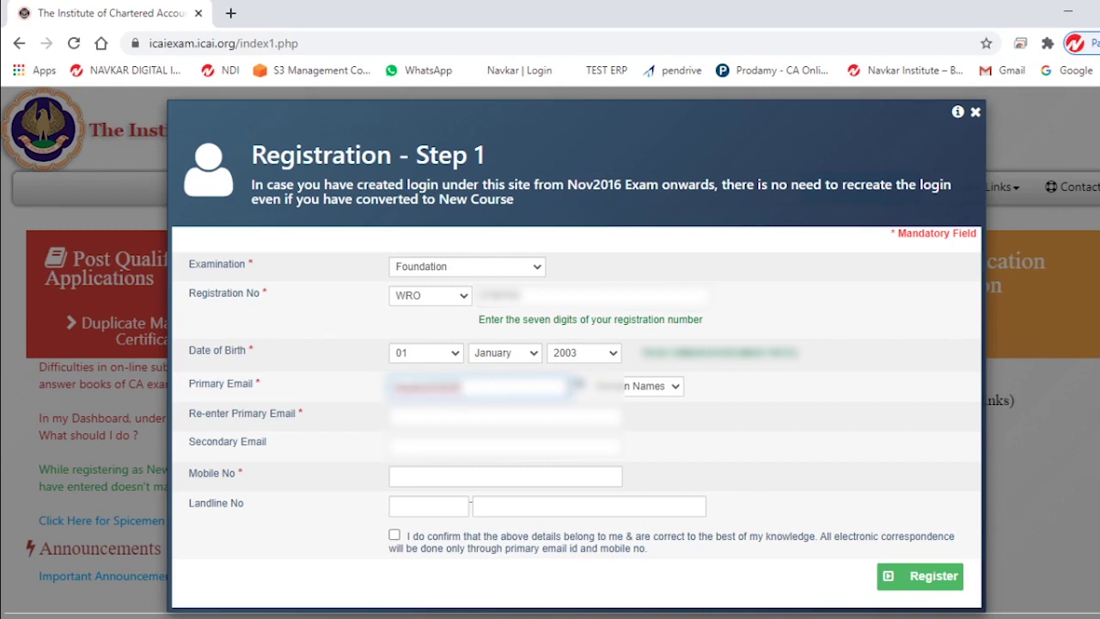
# Step: Choose the gmail.com domain and paste the email into the re-entry field
pyautogui.press('Tab')
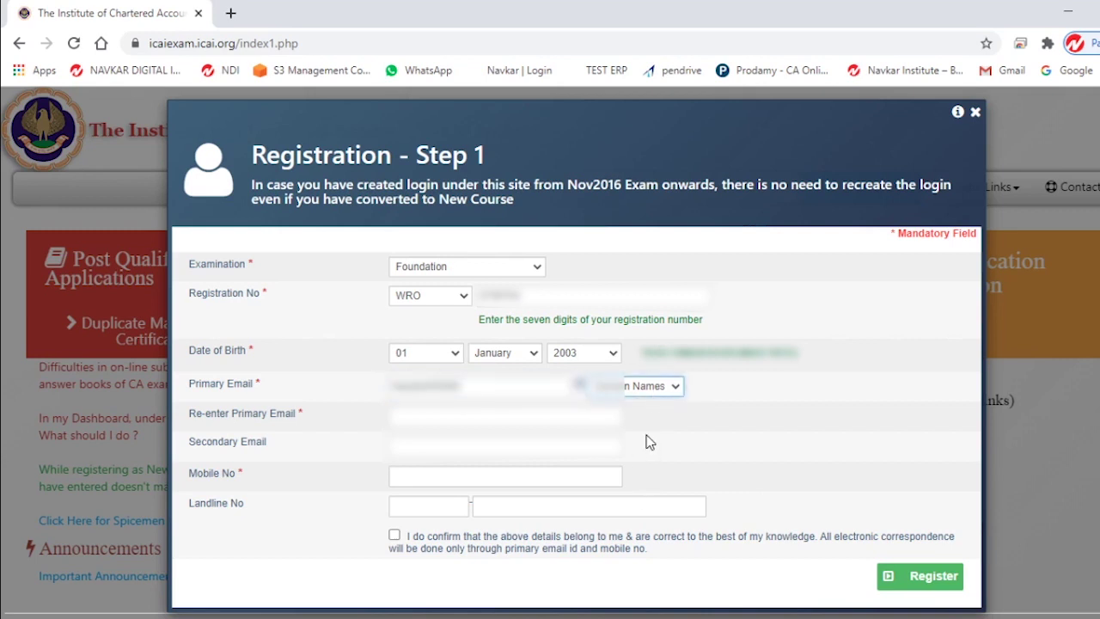
pyautogui.press('Down')
pyautogui.press('Tab')
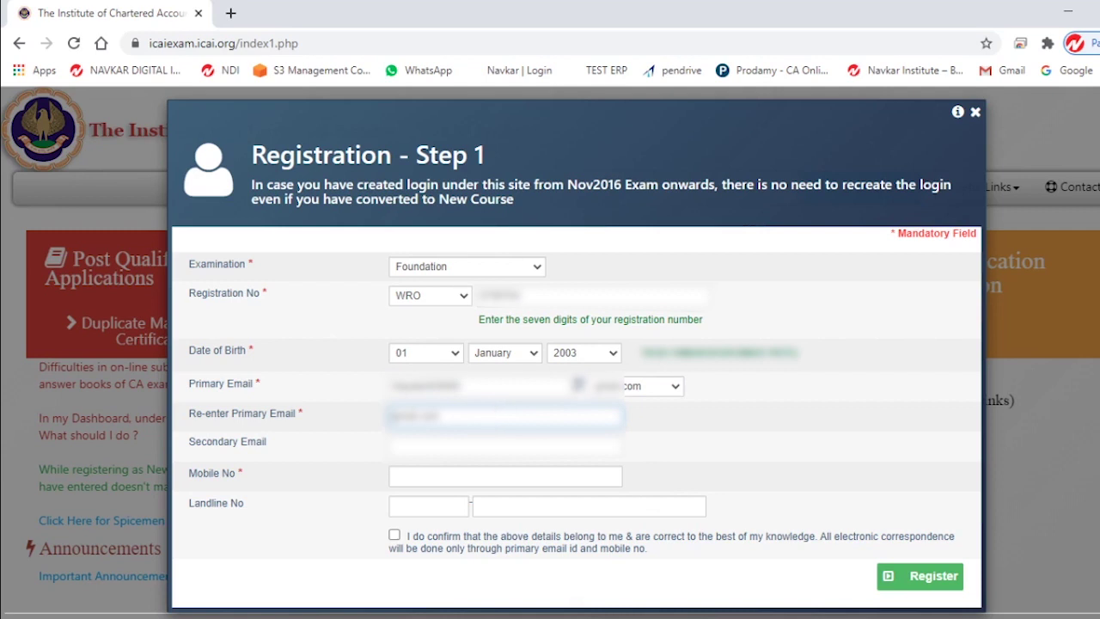
pyautogui.moveTo(520, 387); pyautogui.dragTo(372, 431)
pyautogui.hotkey('ctrl', 'c')
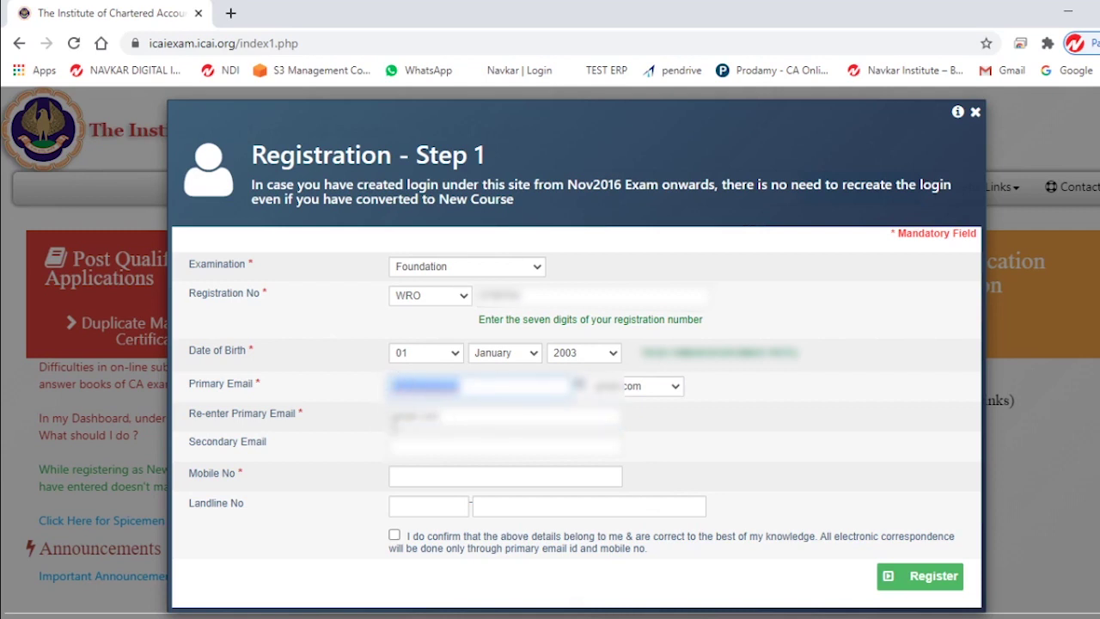
pyautogui.click(392, 417)
pyautogui.hotkey('ctrl', 'v')
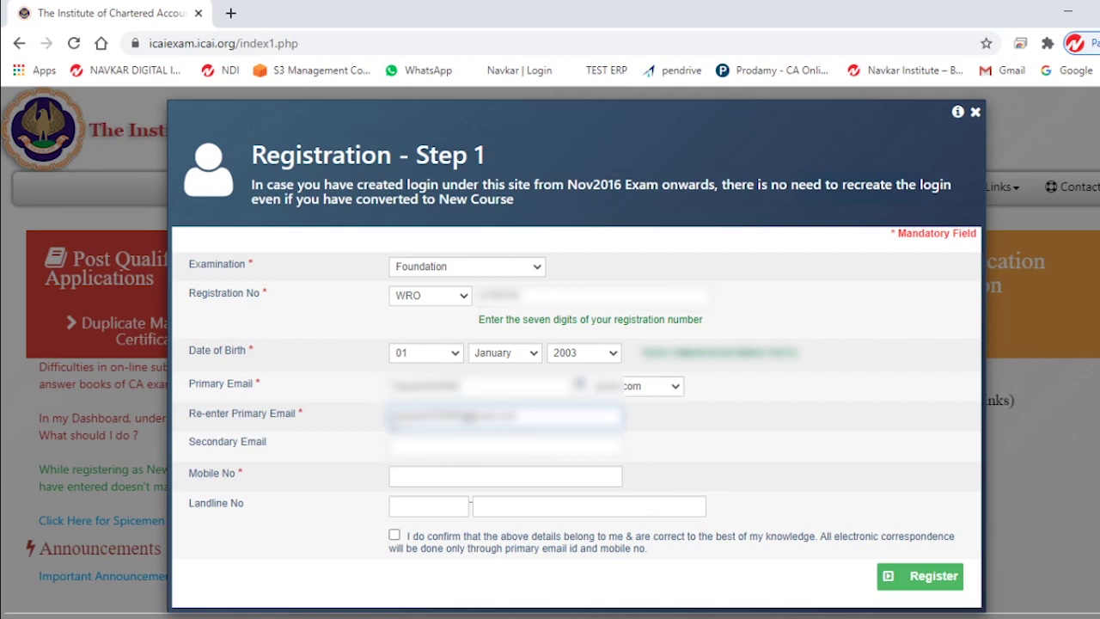
pyautogui.click(438, 448)
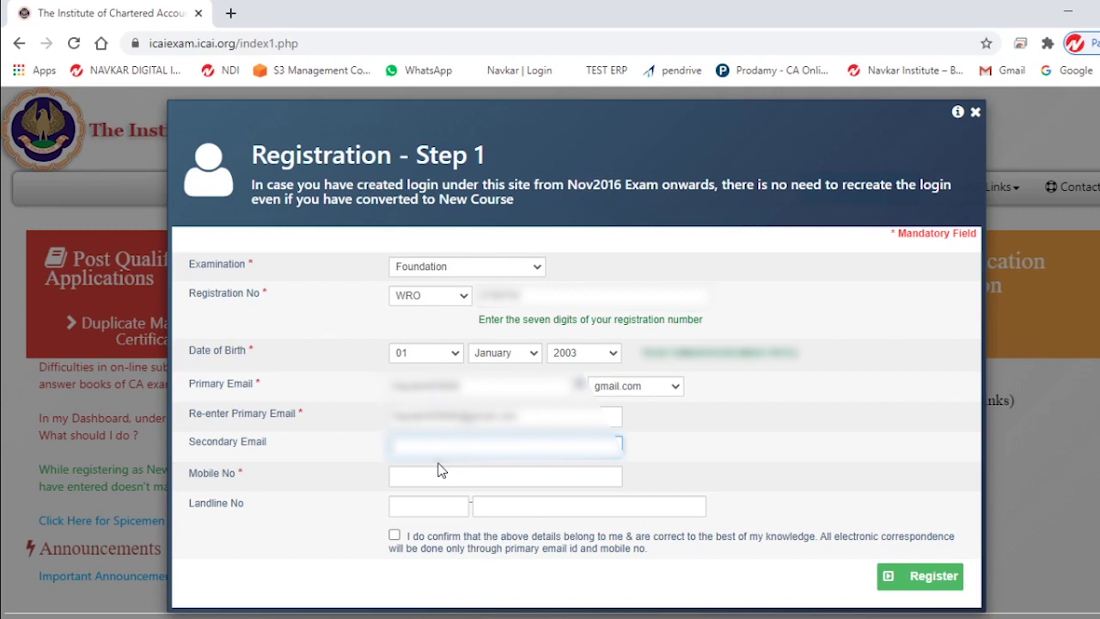
# Step: Enter the mobile number and tick the confirmation that the details are correct
pyautogui.click(432, 482)
pyautogui.write('98432')
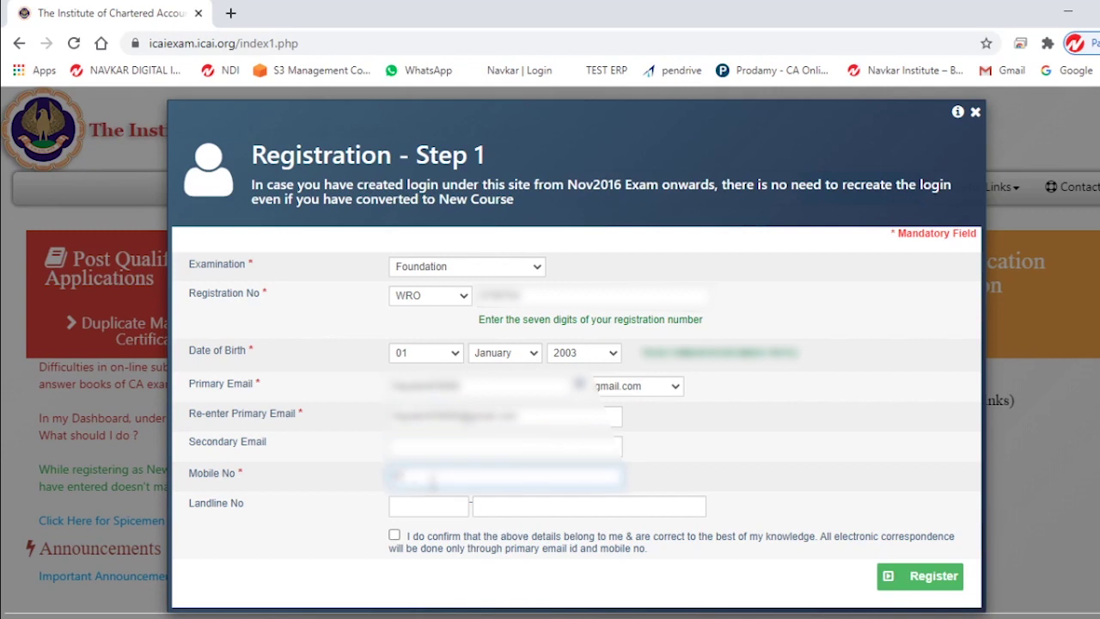
pyautogui.press('BackSpace')
pyautogui.write('7')
pyautogui.write('621')
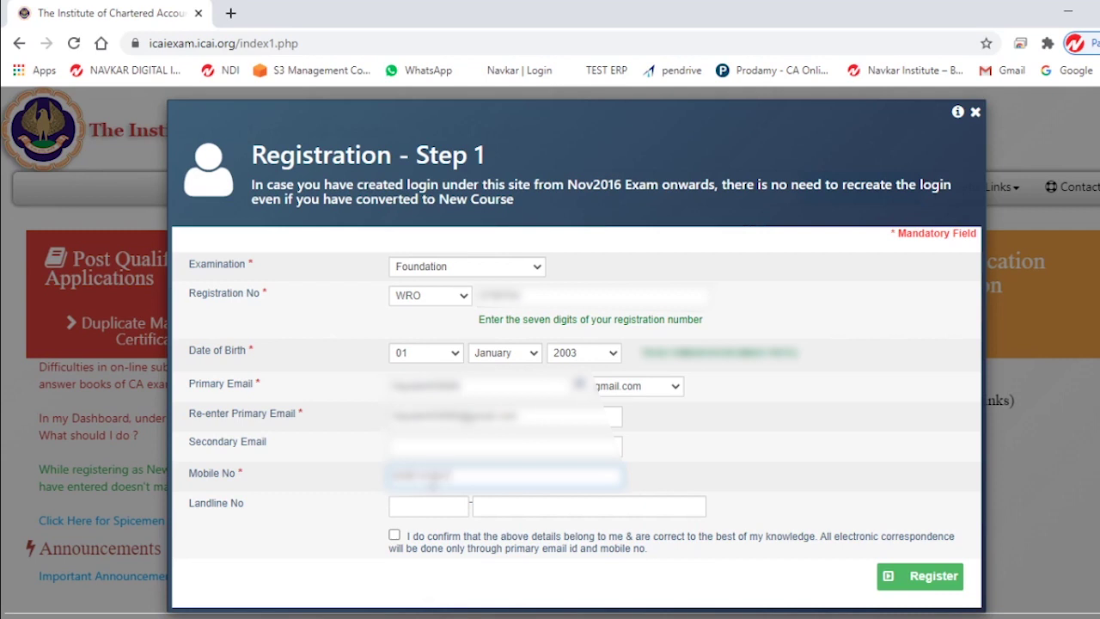
pyautogui.click(902, 581)
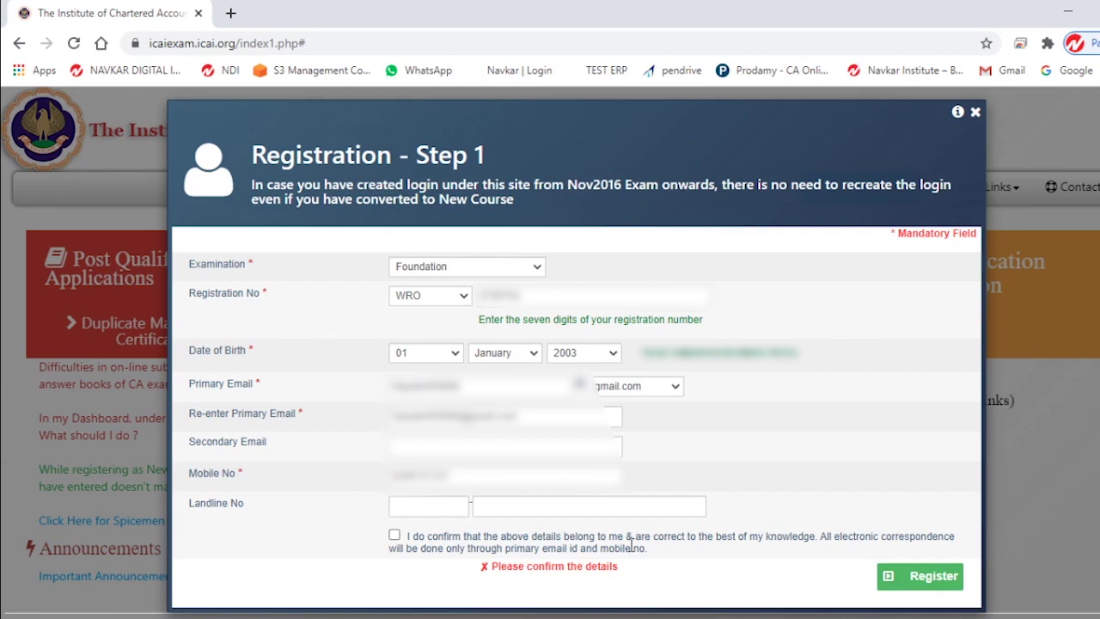
pyautogui.click(395, 536)
# Step: Submit the registration, then continue to the Step 2 profile form via Complete Your Profile
pyautogui.click(921, 583)
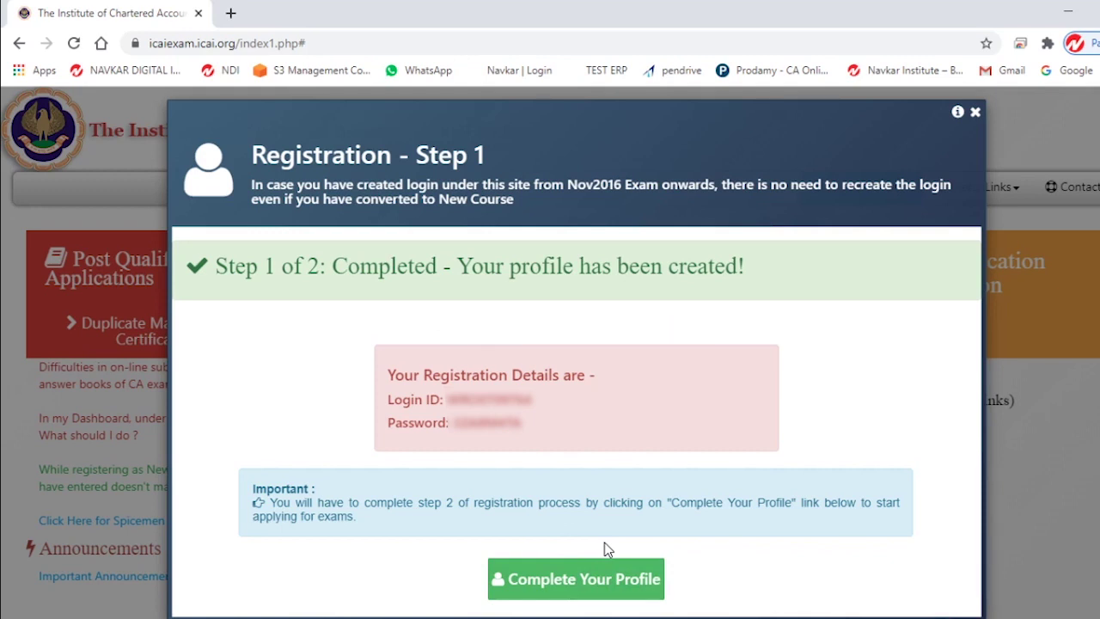
pyautogui.scroll(-1, 606, 548)
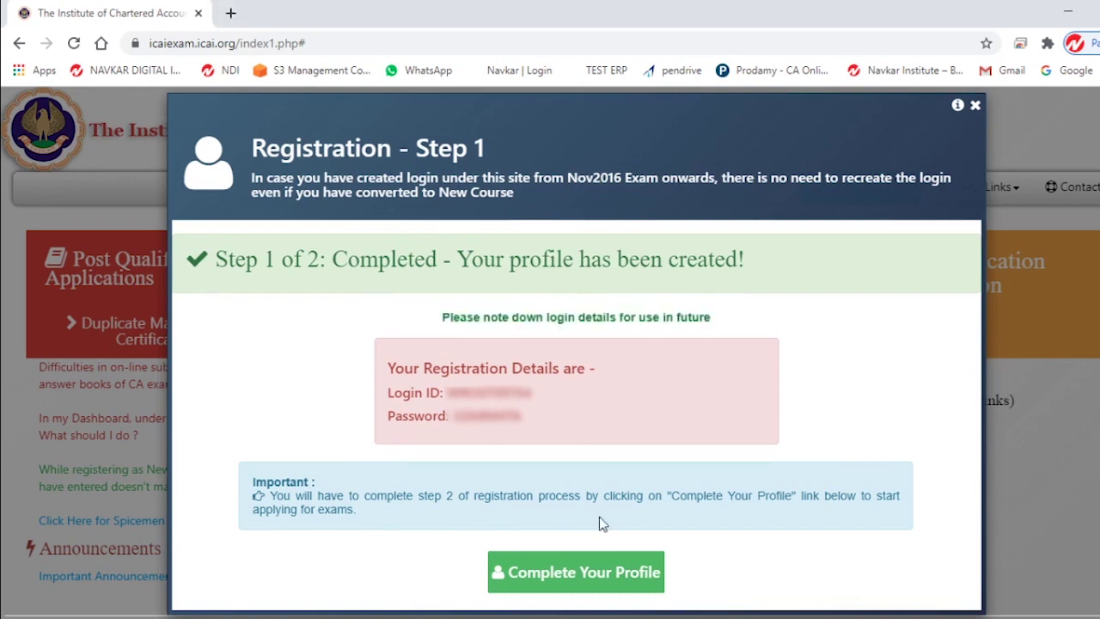
pyautogui.click(577, 574)
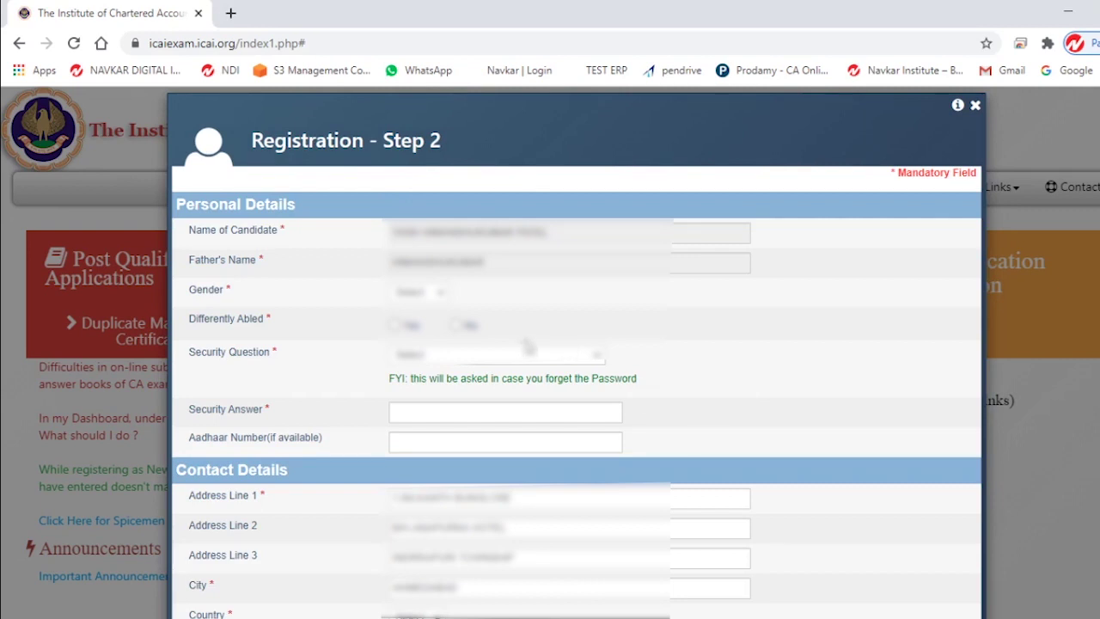
pyautogui.click(416, 292)
pyautogui.click(407, 320)
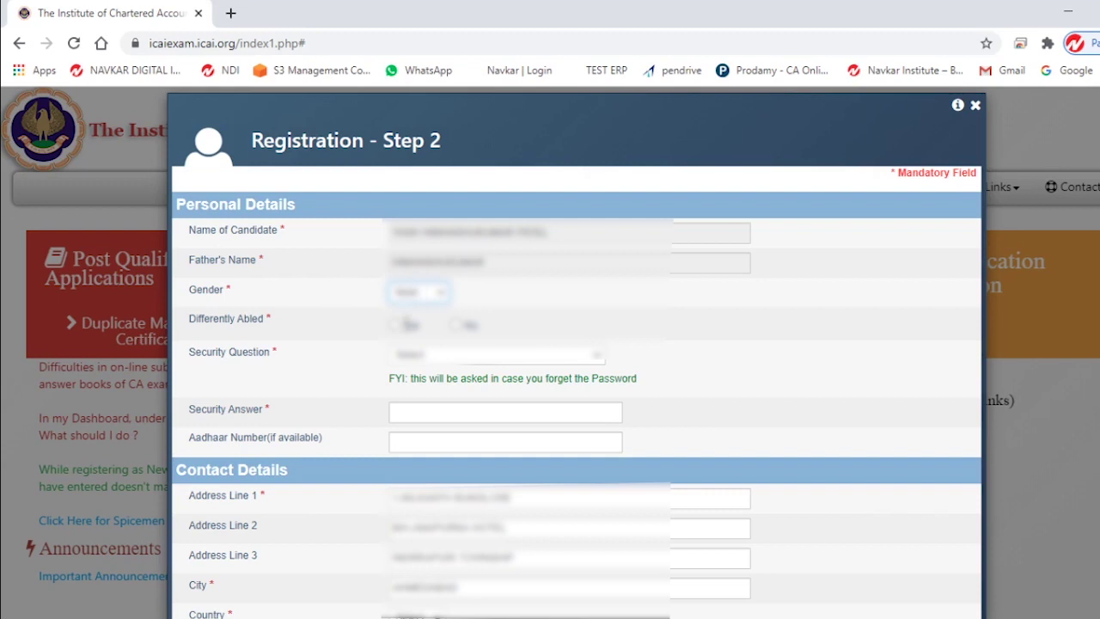
pyautogui.click(453, 324)
pyautogui.click(464, 353)
pyautogui.click(464, 443)
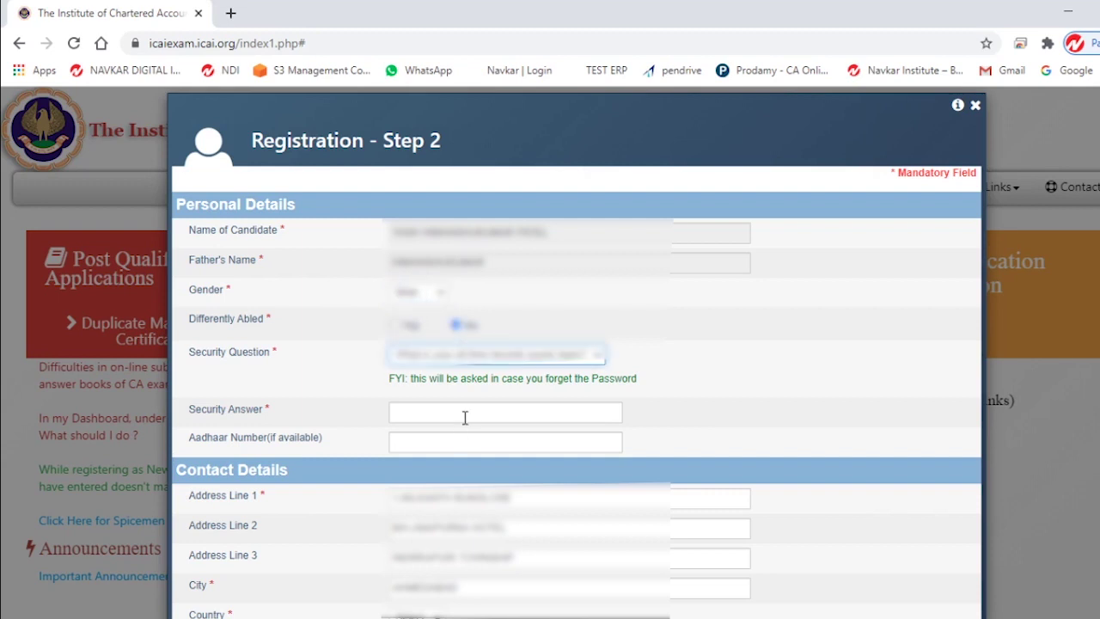
pyautogui.click(464, 417)
pyautogui.write('india')
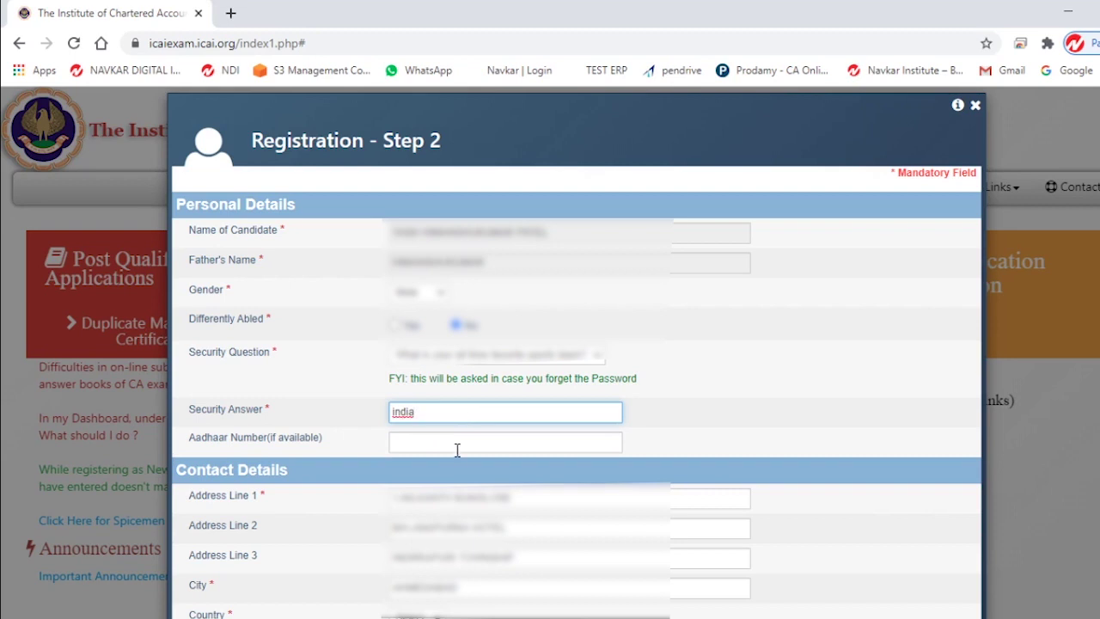
# Step: Select India and GUJARAT, copy the correspondence address to permanent address, and save
pyautogui.scroll(-2, 457, 449)
pyautogui.click(440, 450)
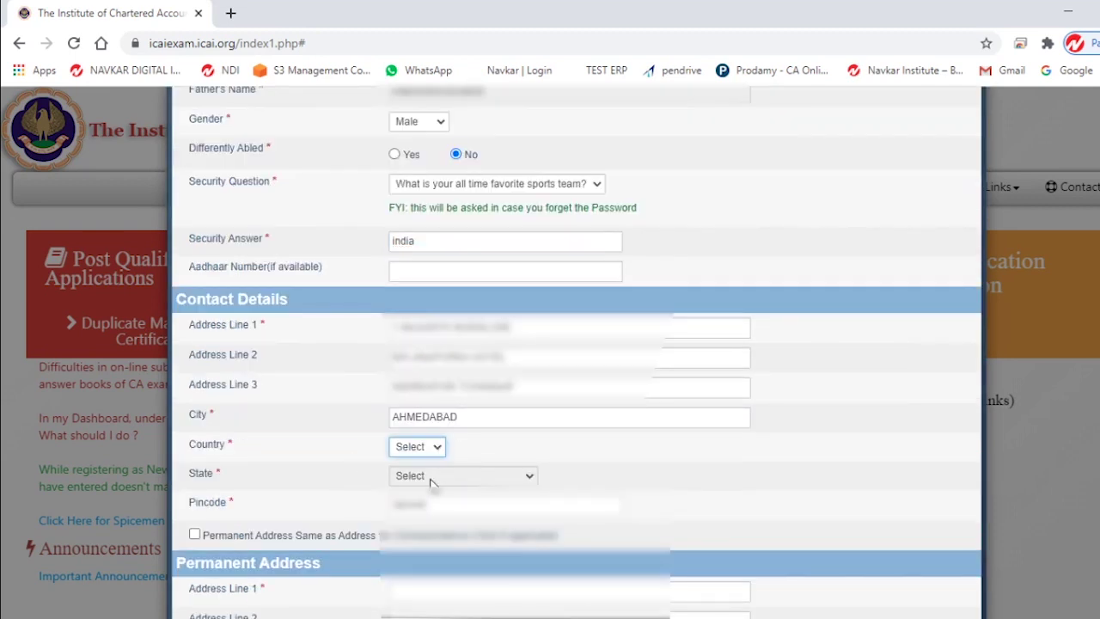
pyautogui.press('i')
pyautogui.press('Tab')
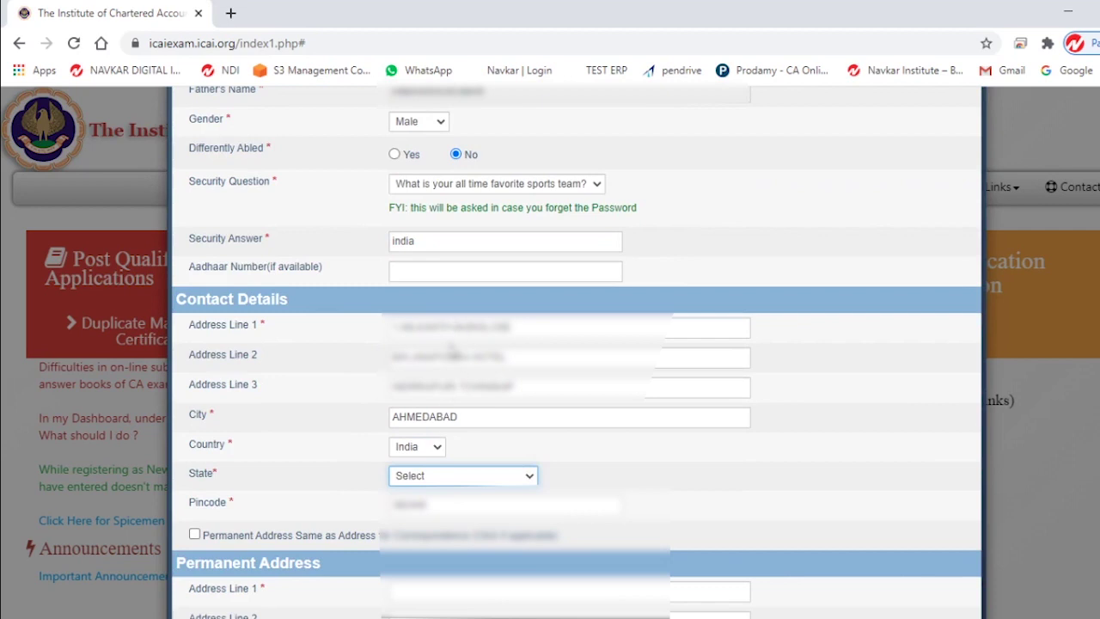
pyautogui.press('g')
pyautogui.scroll(-3, 450, 361)
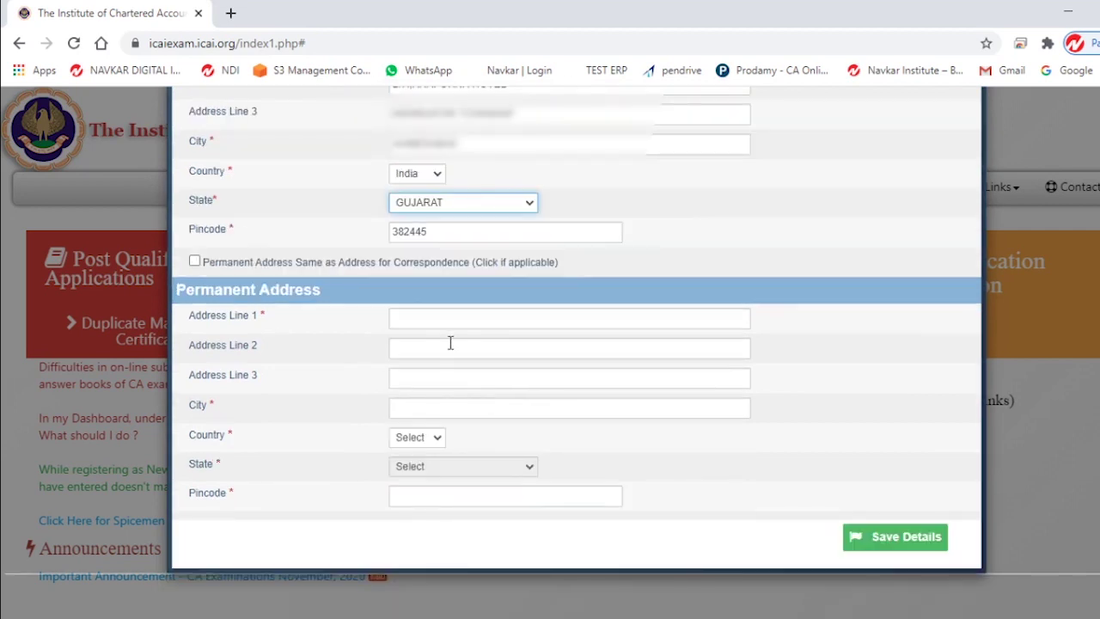
pyautogui.click(194, 260)
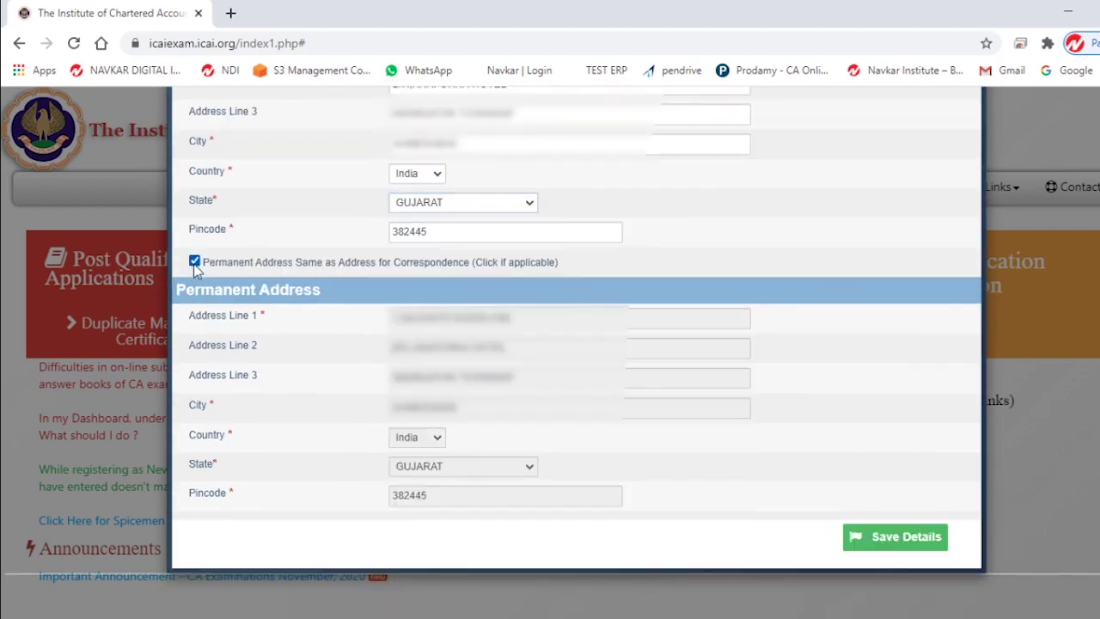
pyautogui.click(889, 543)
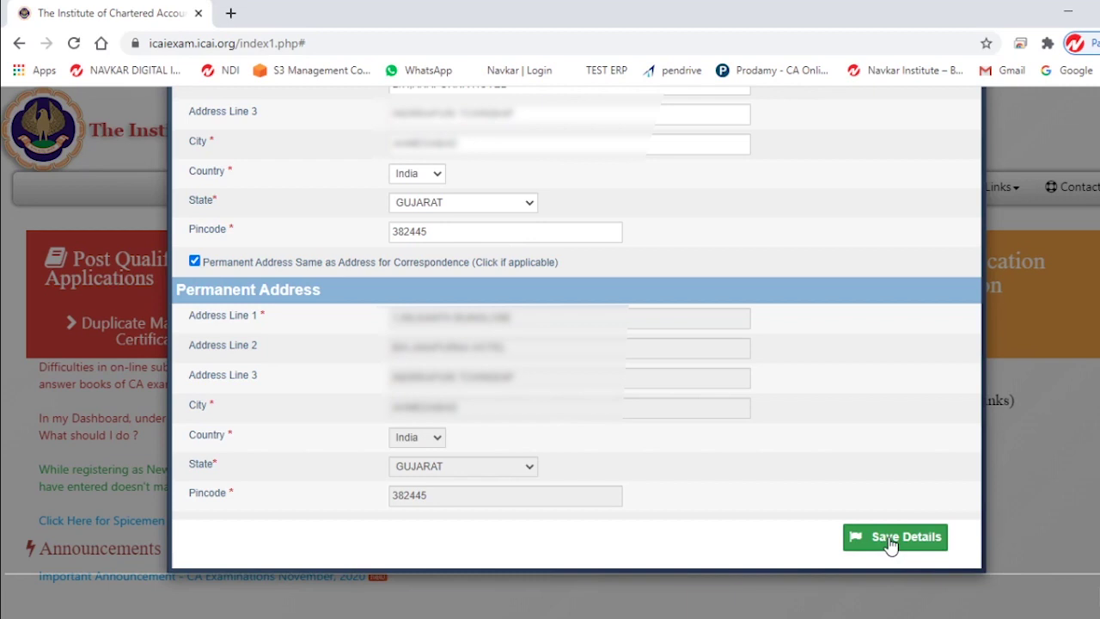
# Step: Confirm Save Details and go to the candidate dashboard
pyautogui.click(890, 543)
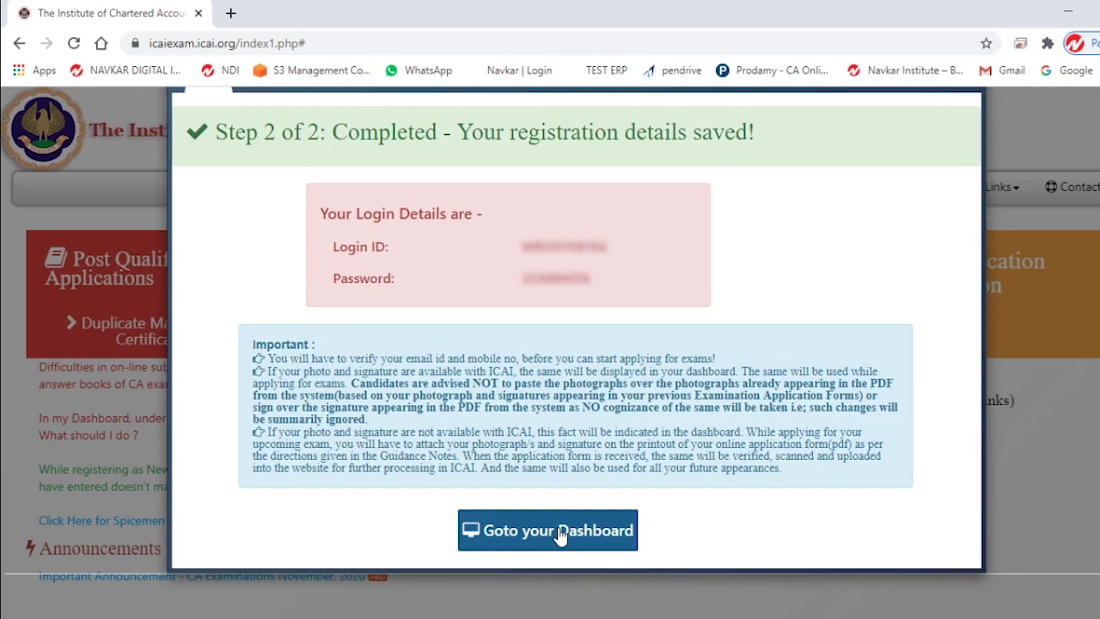
pyautogui.click(558, 533)
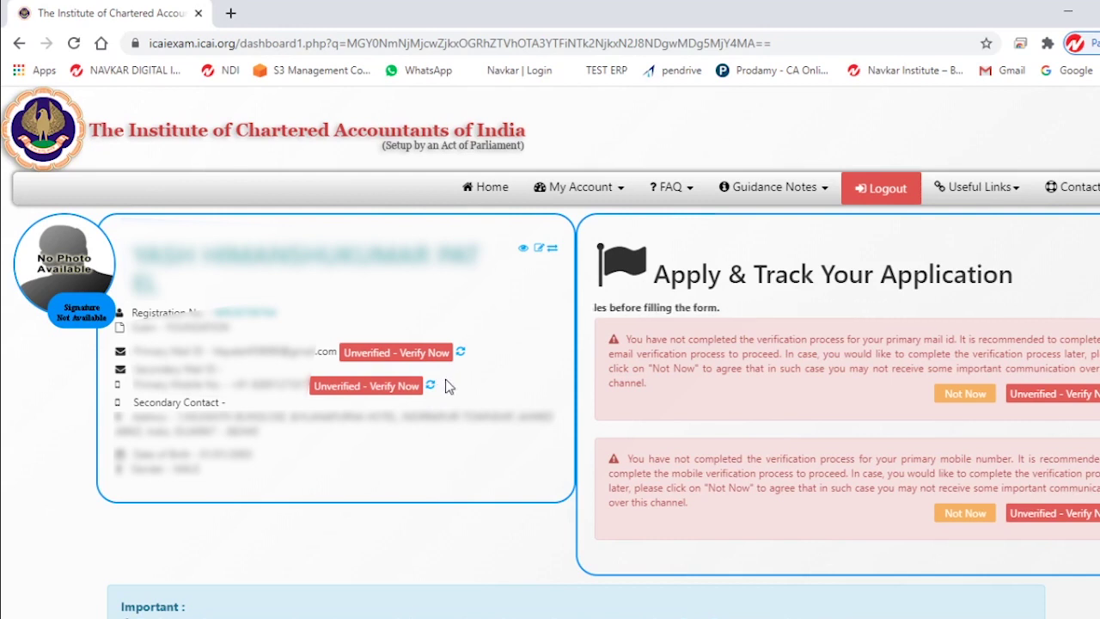
# Step: Start email verification, postpone it with Not Now, and highlight the Foundation Nov 2020 application
pyautogui.click(1083, 395)
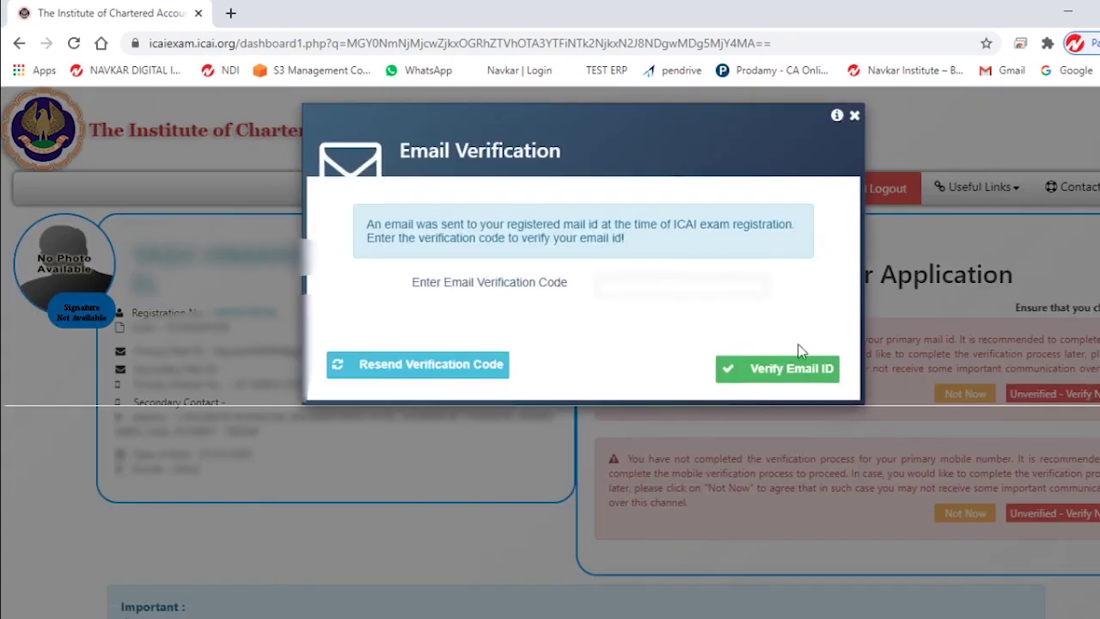
pyautogui.click(658, 293)
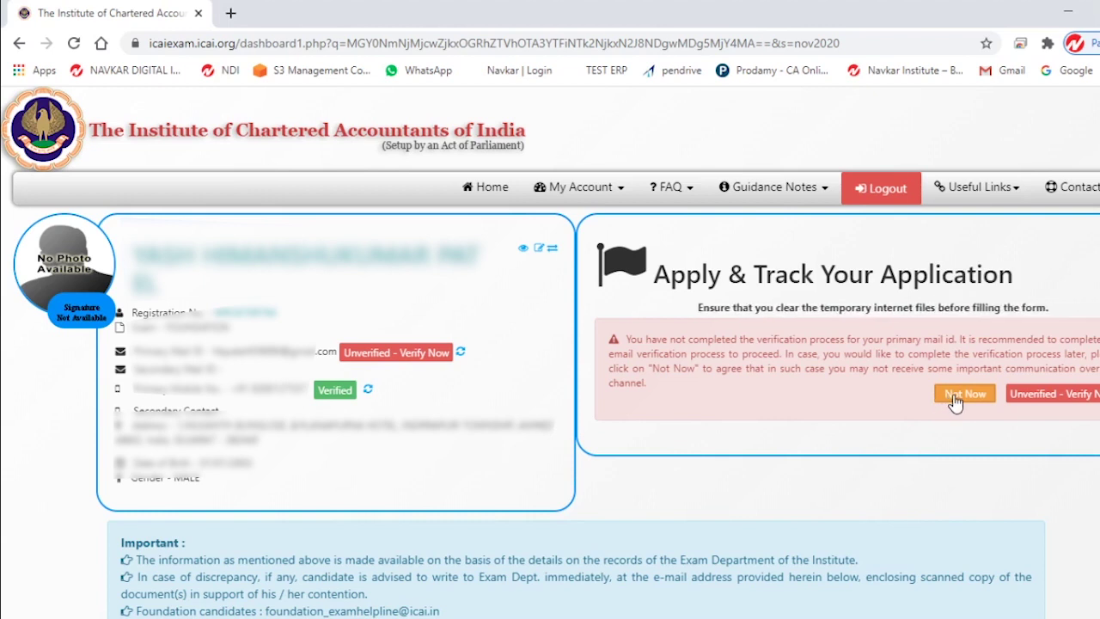
pyautogui.click(952, 397)
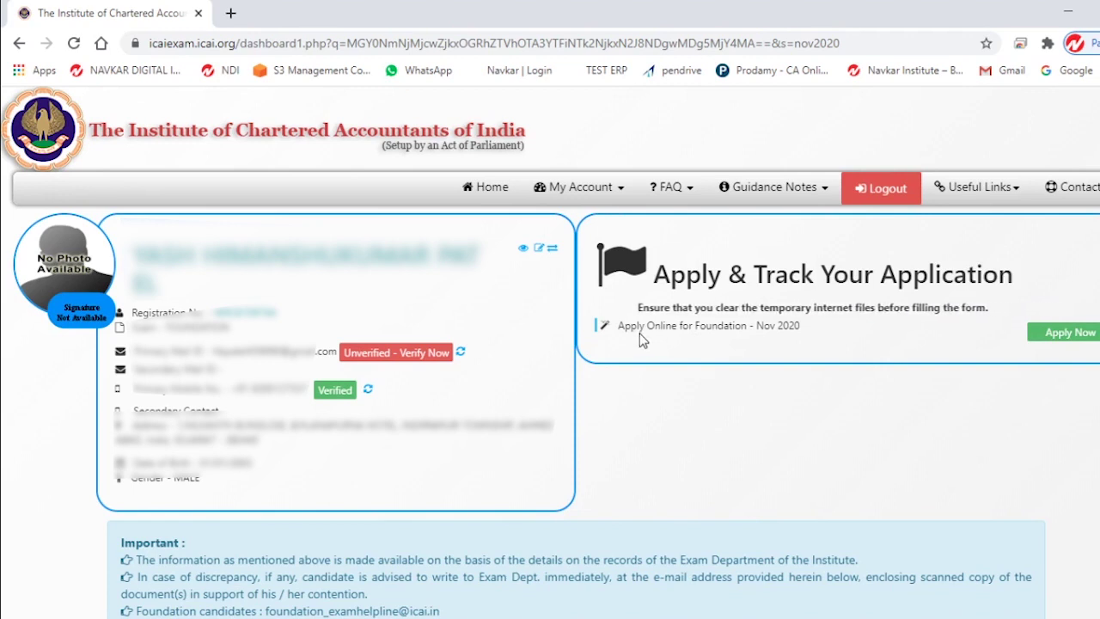
pyautogui.moveTo(619, 327); pyautogui.dragTo(790, 329)
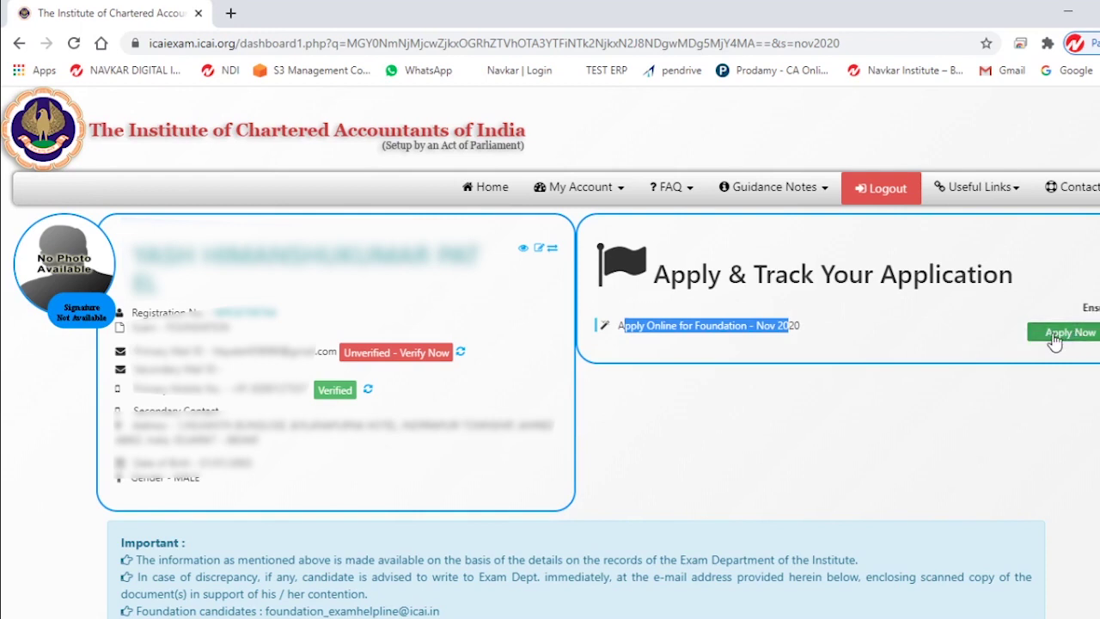
# Step: Apply for Foundation Nov 2020 and resave the Edit Profile Details
pyautogui.click(1054, 341)
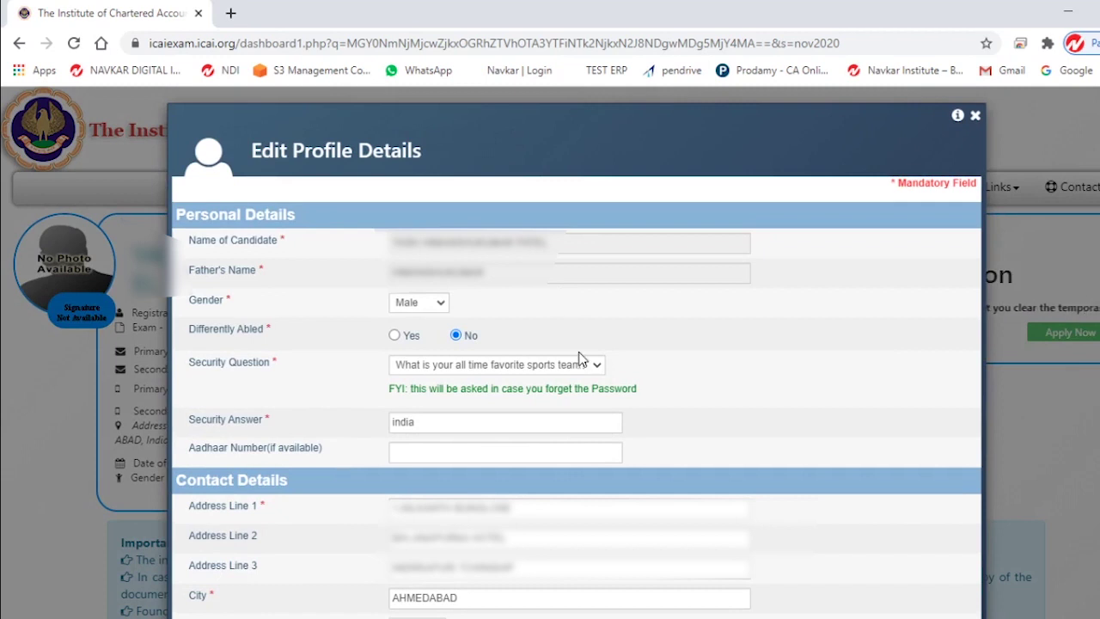
pyautogui.scroll(-5, 579, 358)
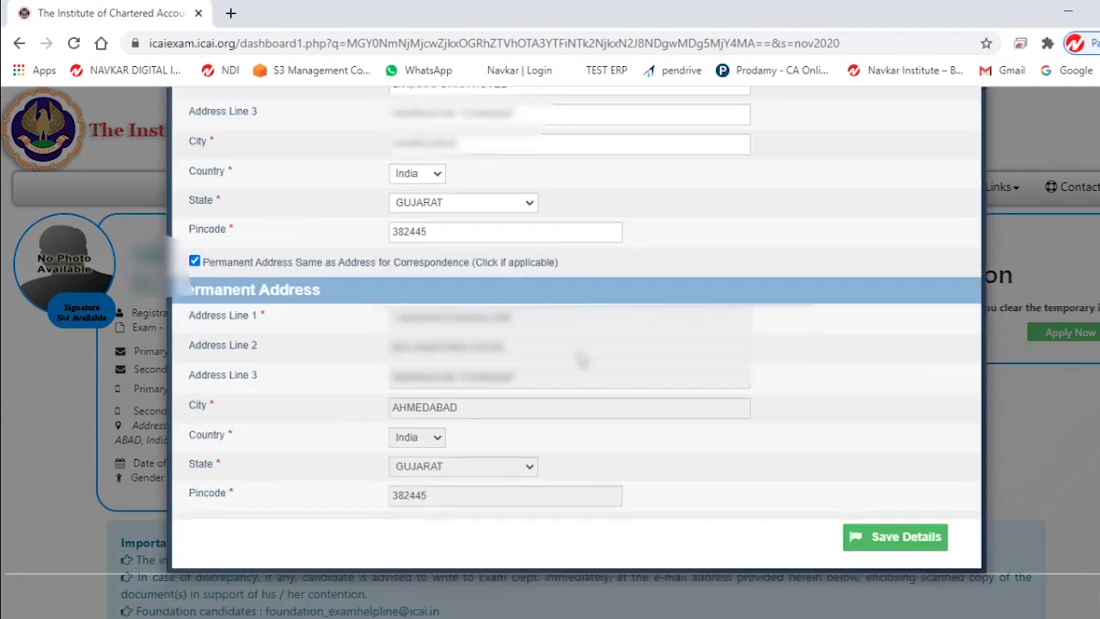
pyautogui.click(898, 543)
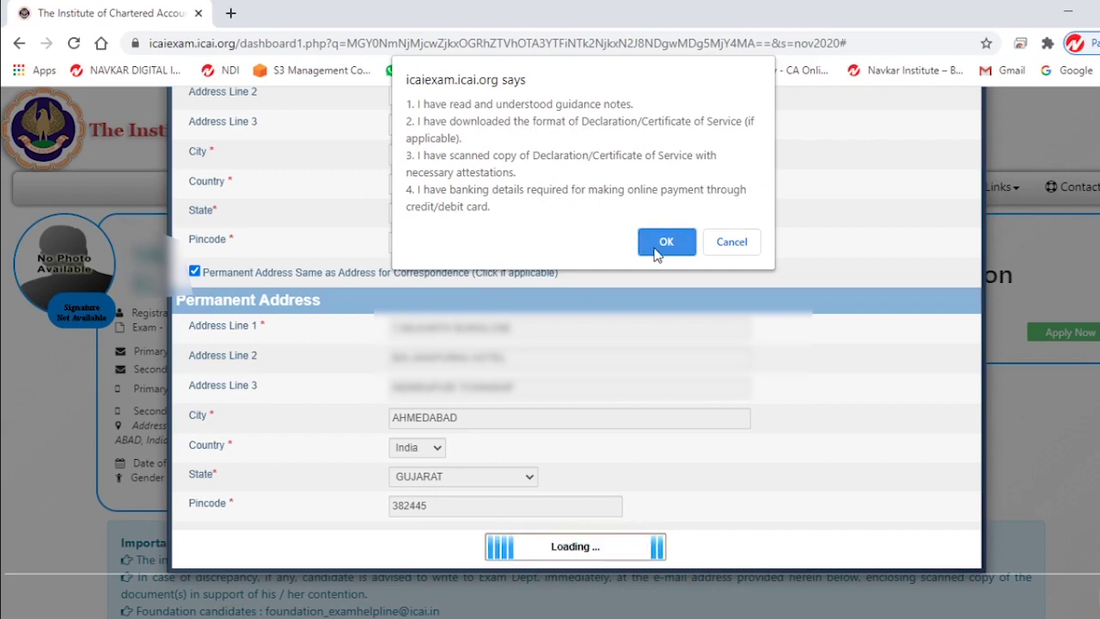
# Step: Accept the declarations with OK and scroll the application form back to the top
pyautogui.click(655, 248)
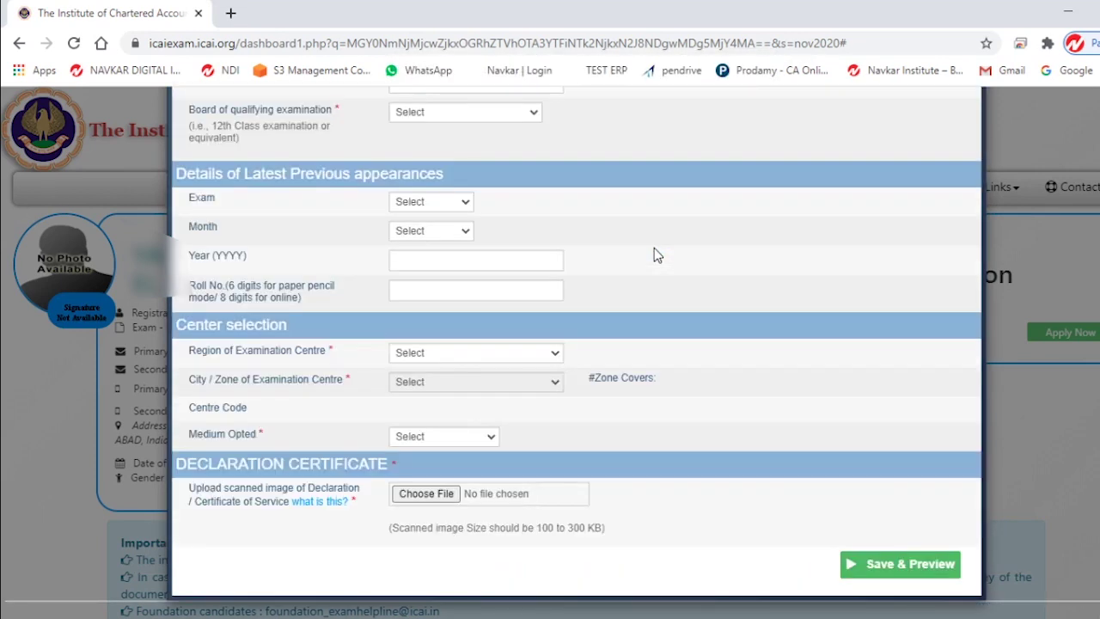
pyautogui.scroll(5, 653, 248)
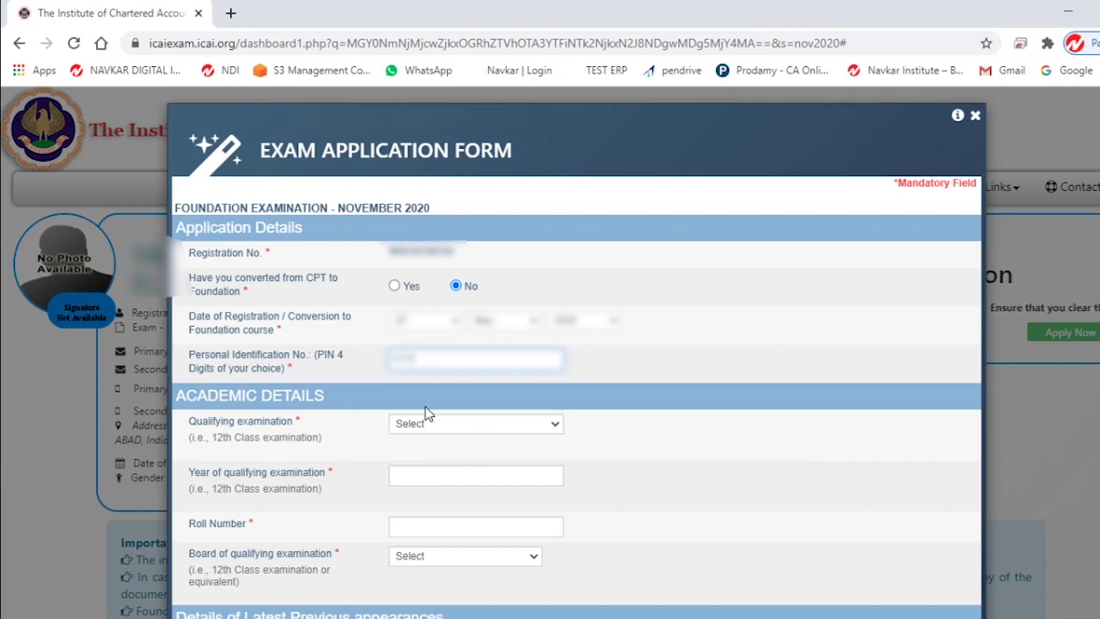
# Step: Mark the qualifying exam Already Passed in 2020, add a roll number, and choose State Board
pyautogui.scroll(-2, 274, 397)
pyautogui.click(484, 253)
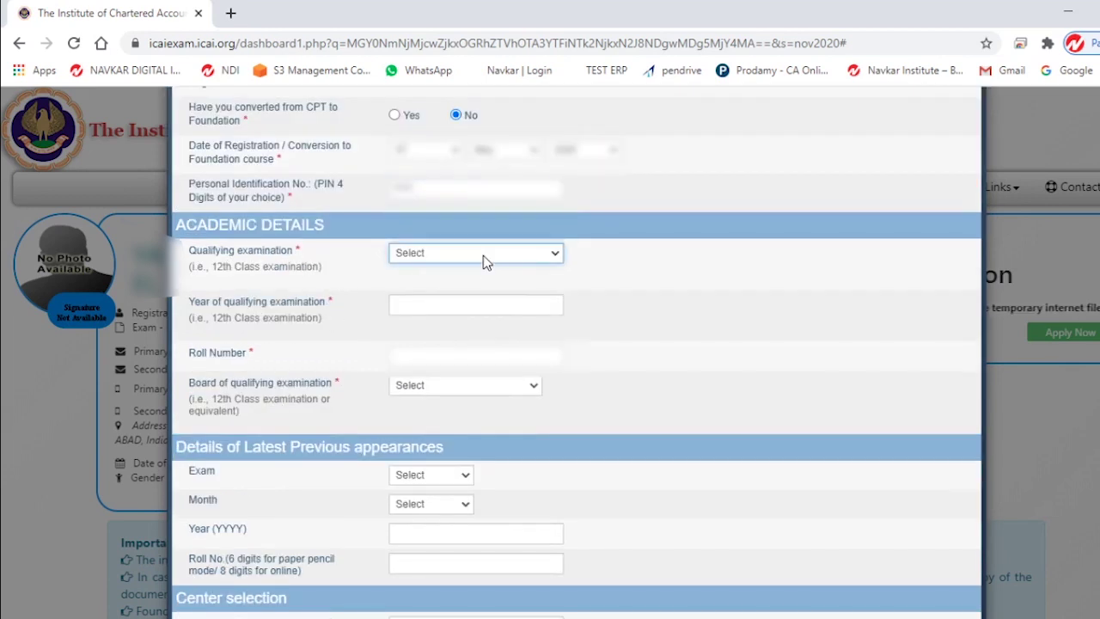
pyautogui.click(475, 285)
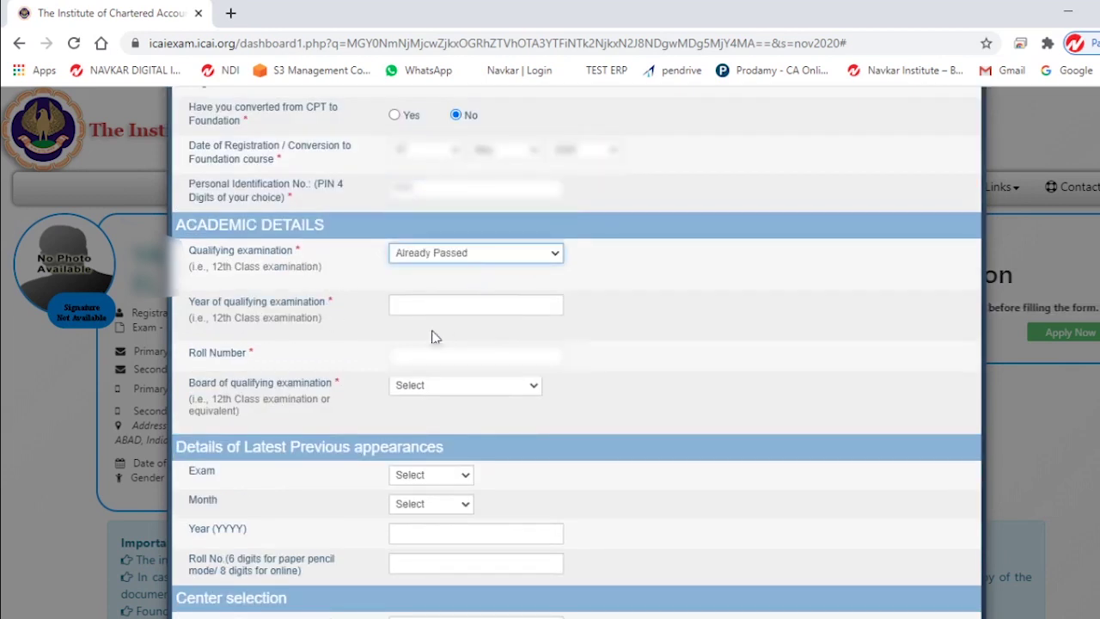
pyautogui.click(424, 312)
pyautogui.write('2020')
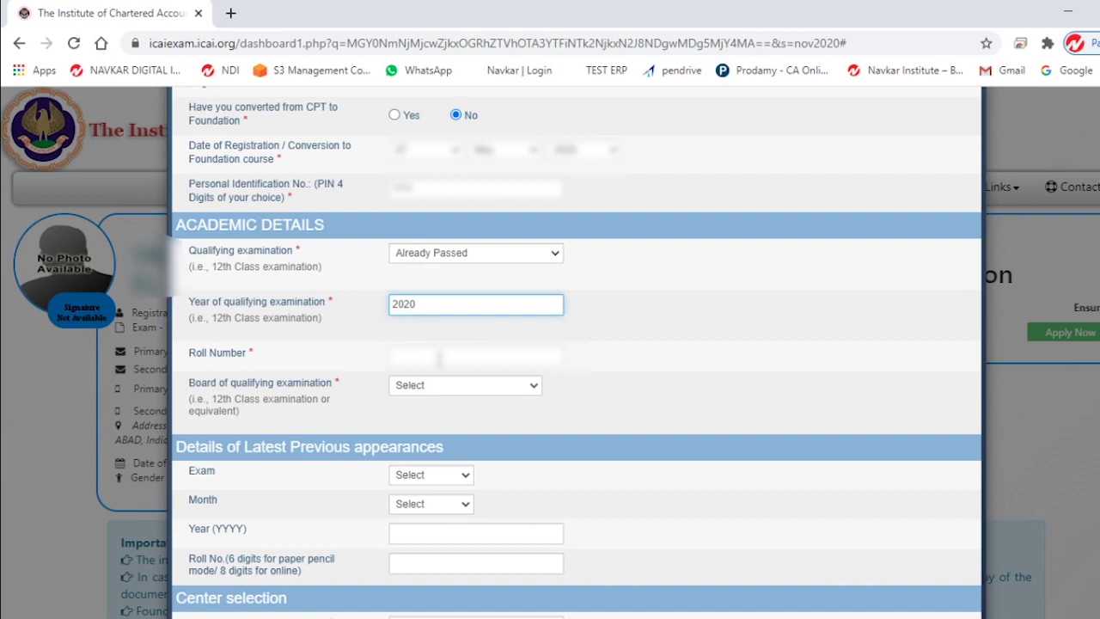
pyautogui.click(428, 365)
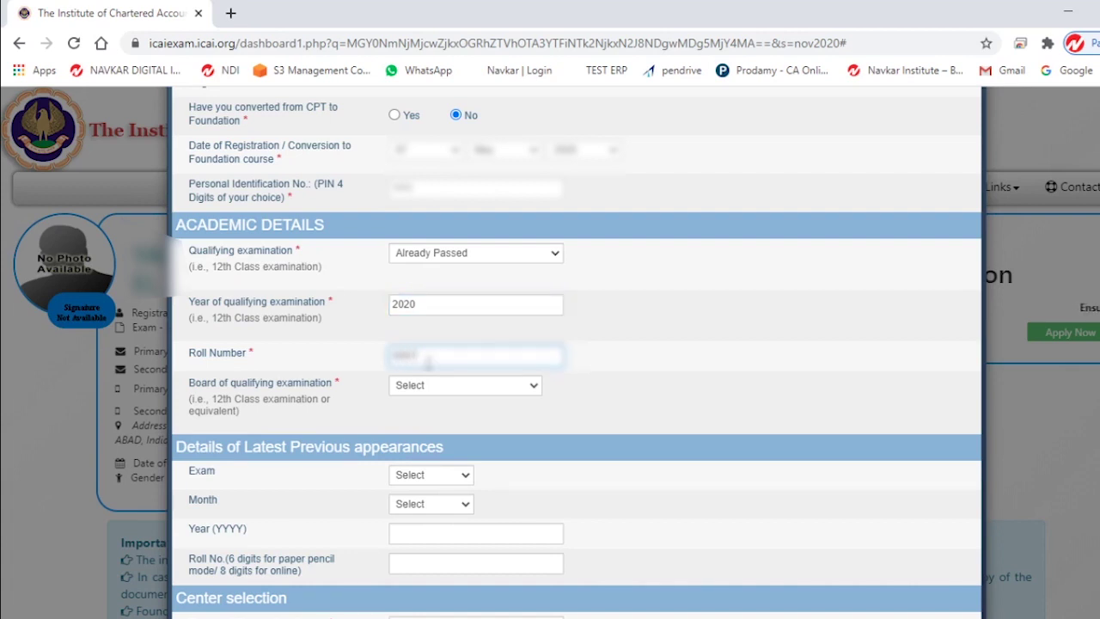
pyautogui.write('89')
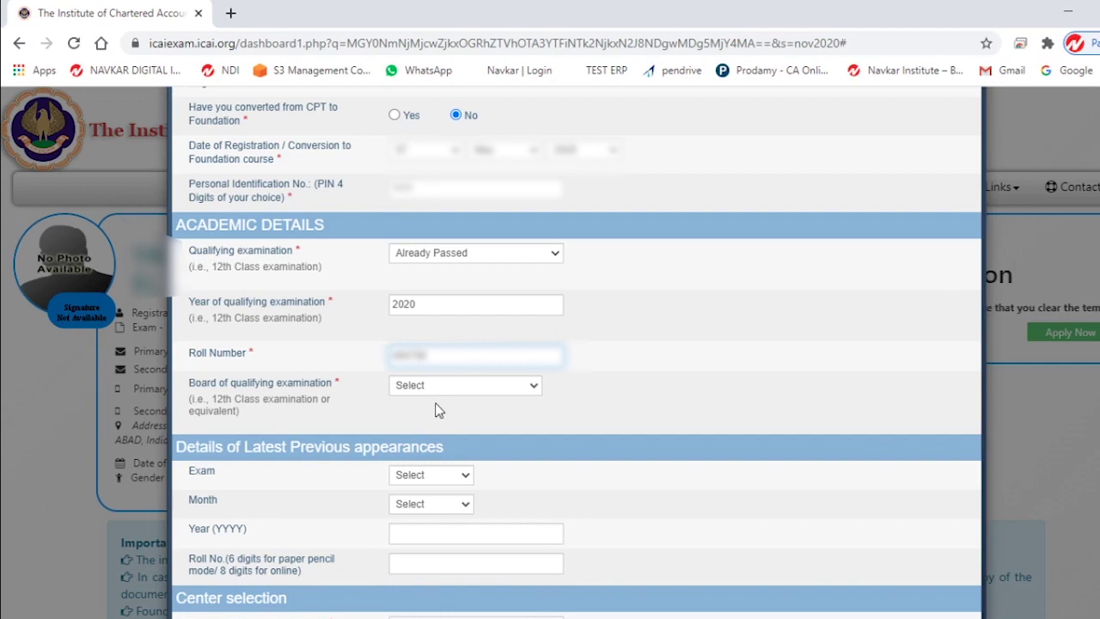
pyautogui.press('Tab')
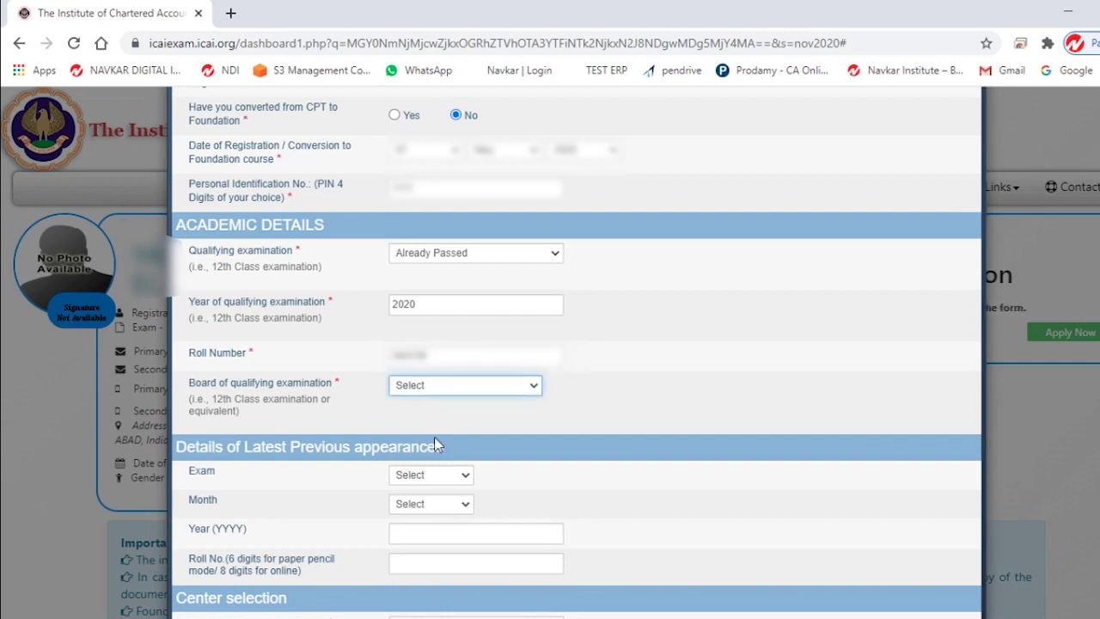
pyautogui.press('s')
pyautogui.scroll(-4, 491, 445)
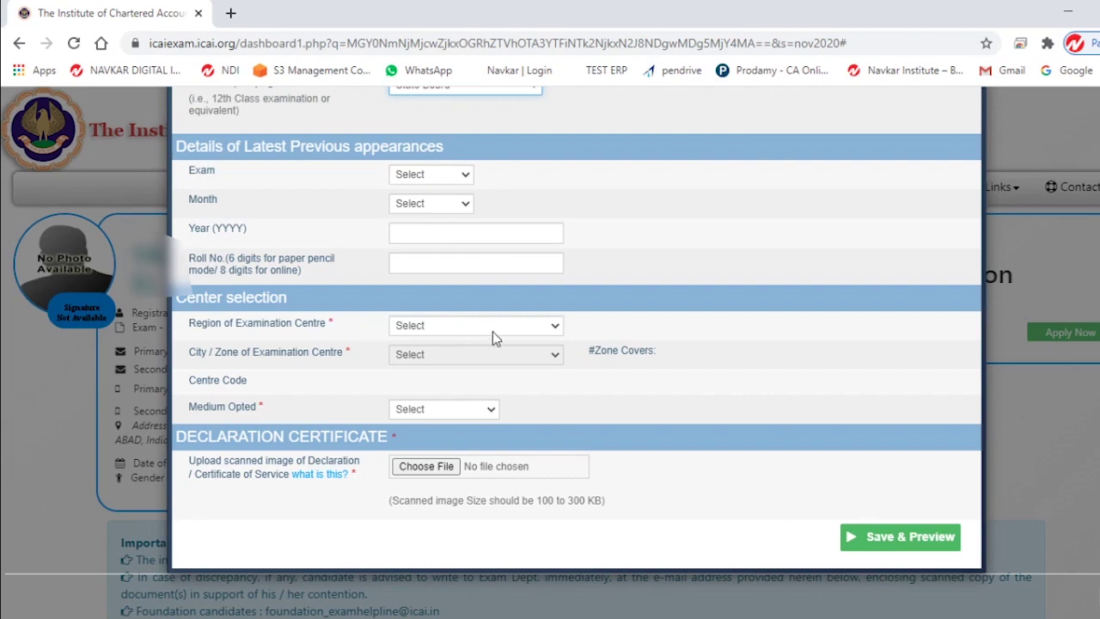
# Step: Set the exam centre to Western Region, zone AHMEDABAD - IV (centre code 1004)
pyautogui.click(410, 328)
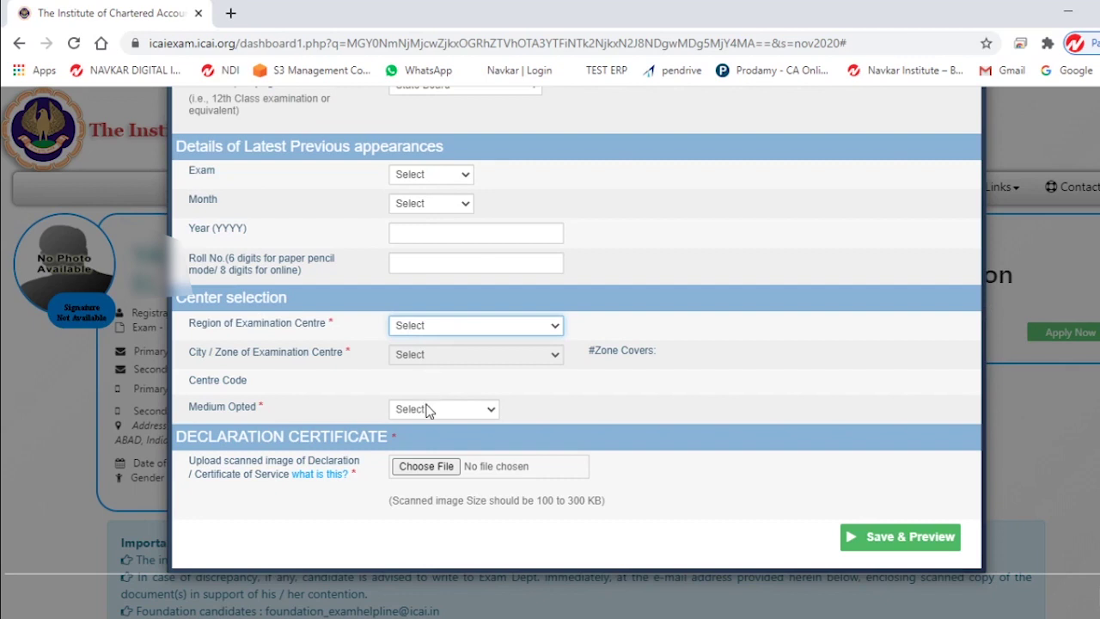
pyautogui.press('w')
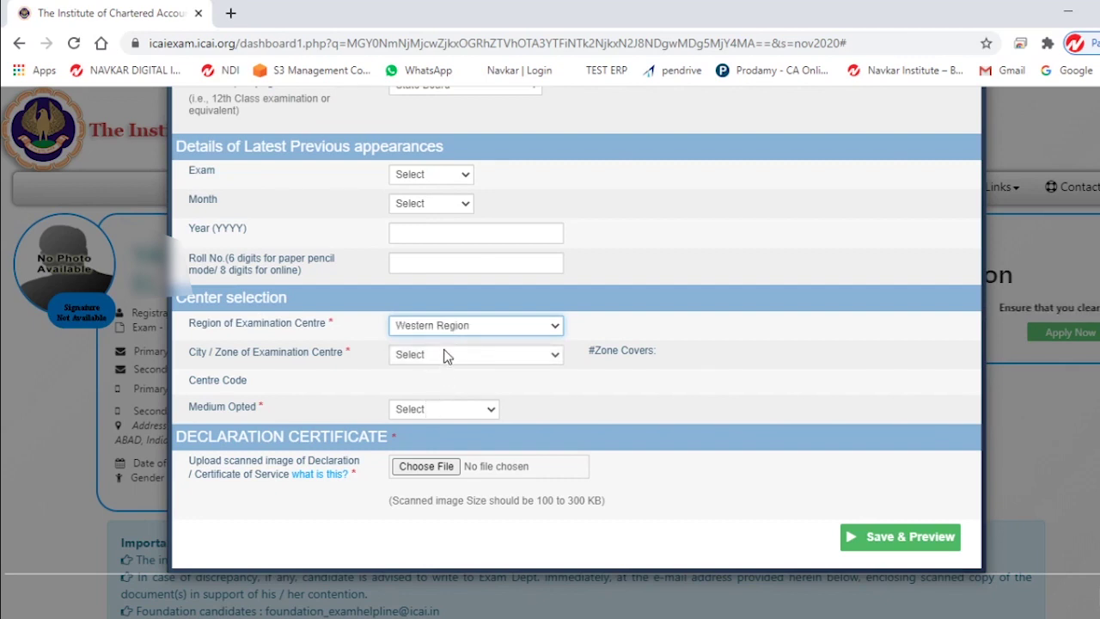
pyautogui.click(445, 354)
pyautogui.press('a')
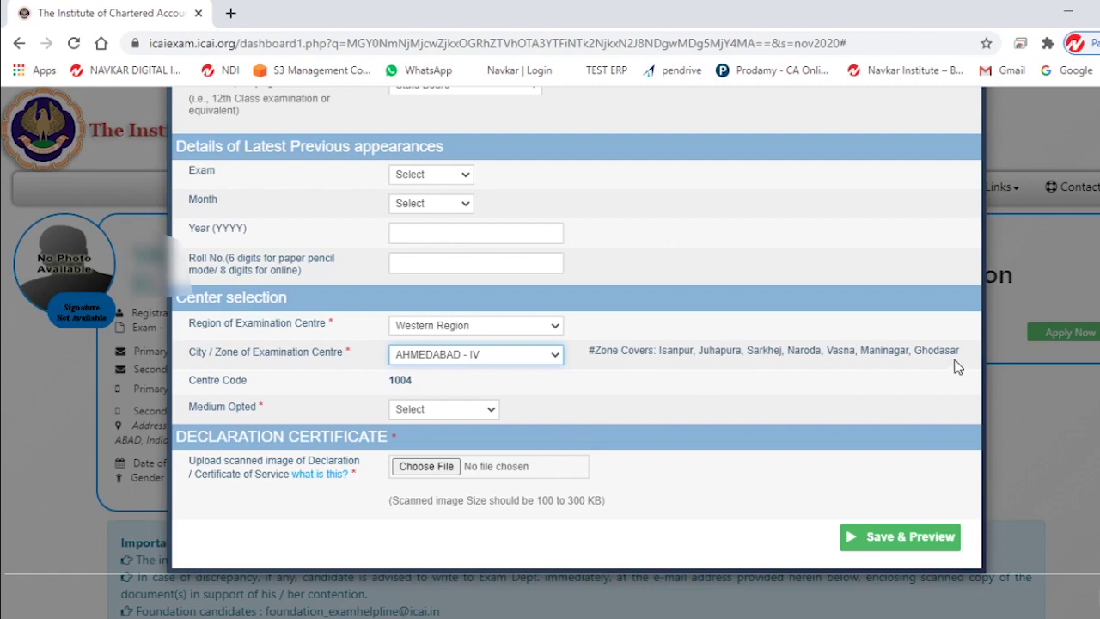
pyautogui.moveTo(958, 359); pyautogui.dragTo(658, 362)
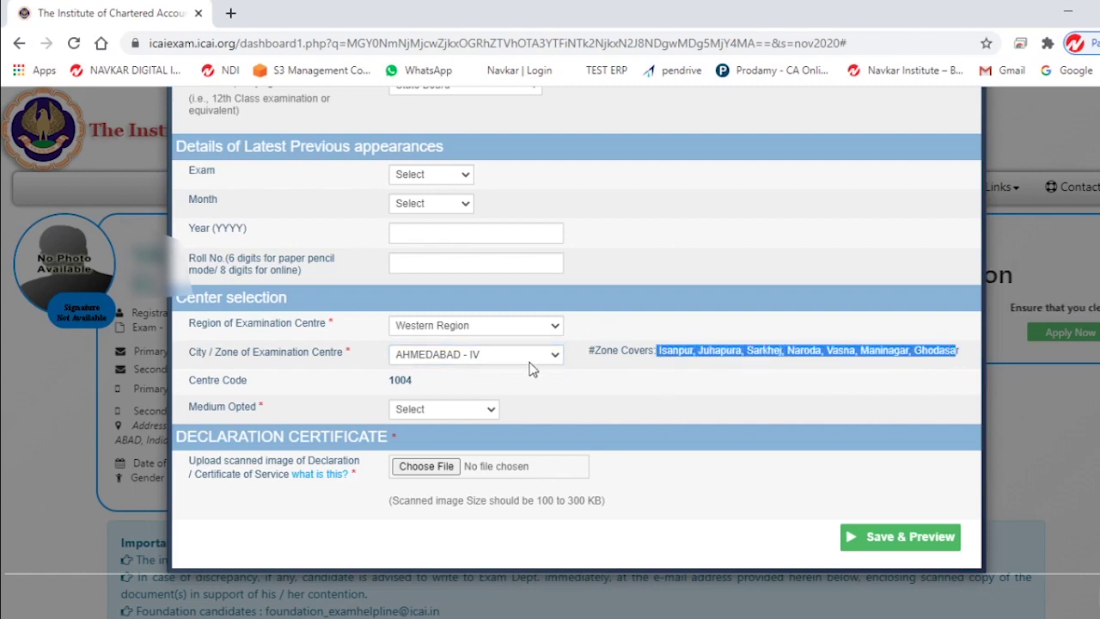
# Step: Choose English as the examination medium
pyautogui.click(444, 408)
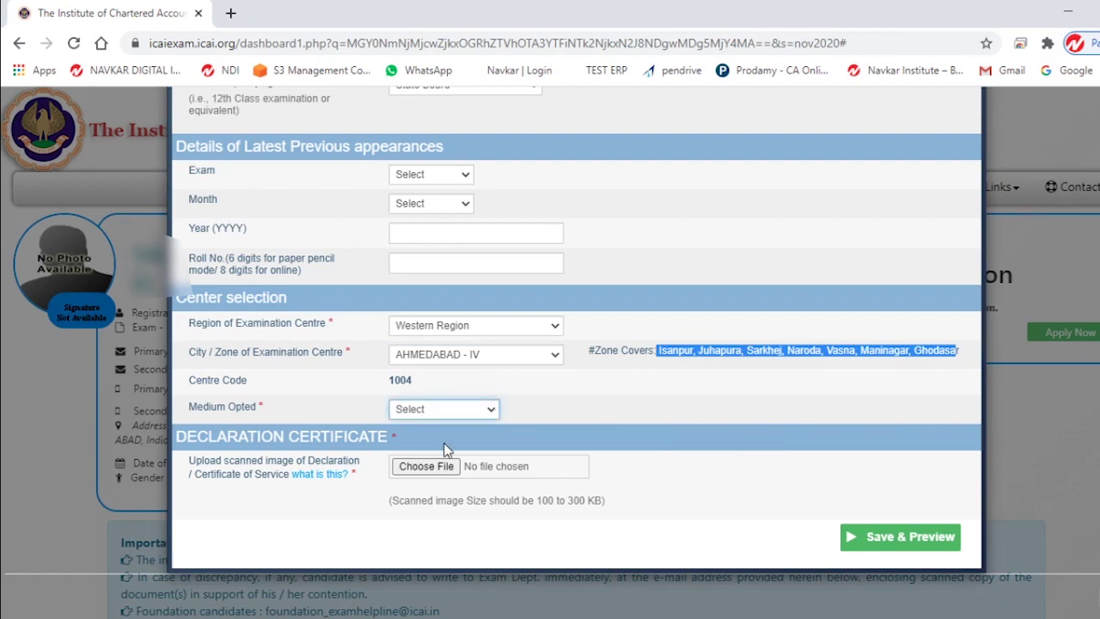
pyautogui.press('Down')
pyautogui.moveTo(195, 461); pyautogui.dragTo(349, 479)
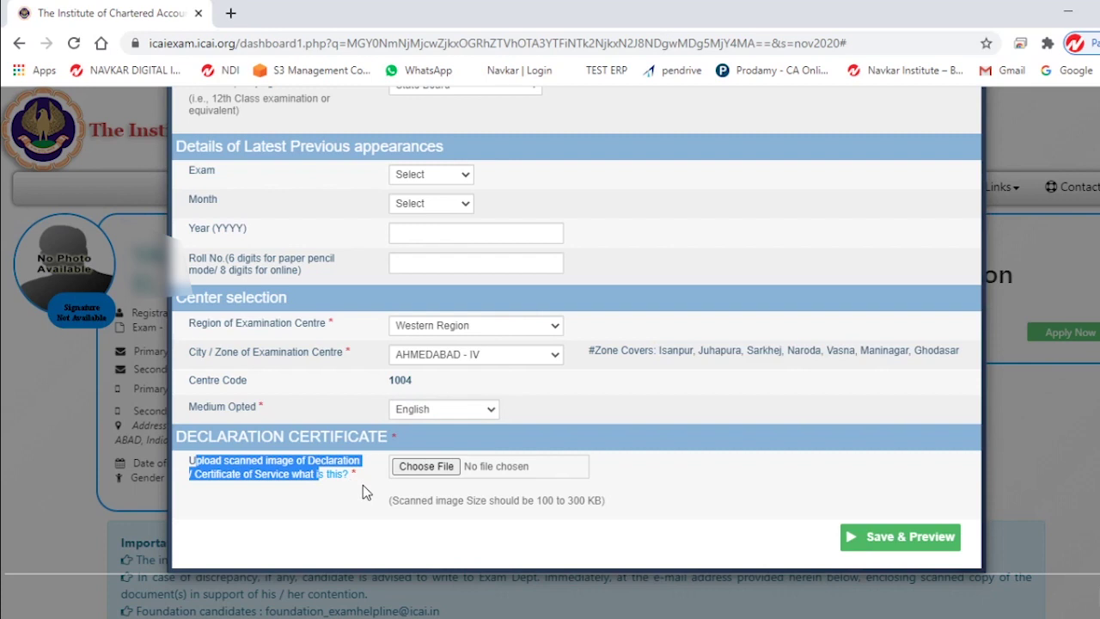
# Step: Attach the JPEG declaration certificate scan and check the allowed scan size note
pyautogui.press('Return')
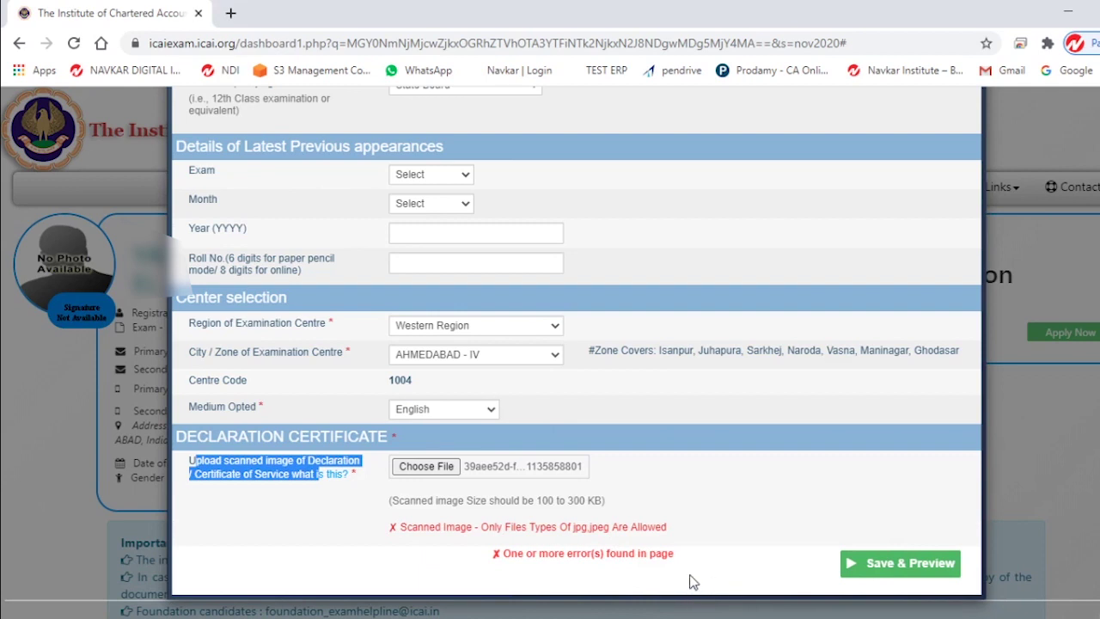
pyautogui.moveTo(411, 500); pyautogui.dragTo(593, 512)
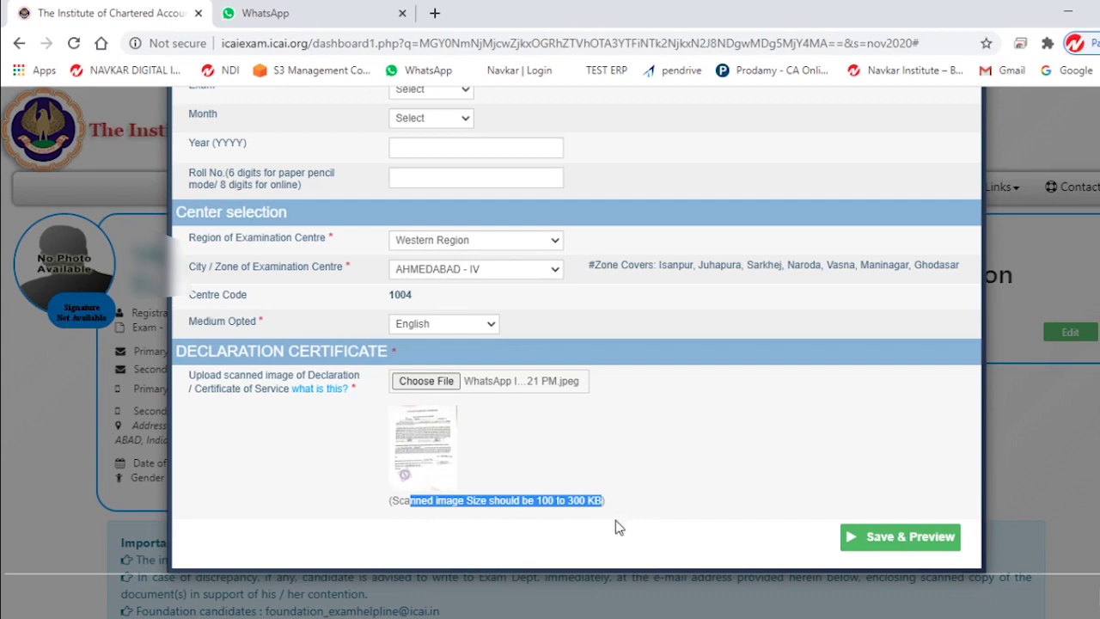
pyautogui.click(719, 528)
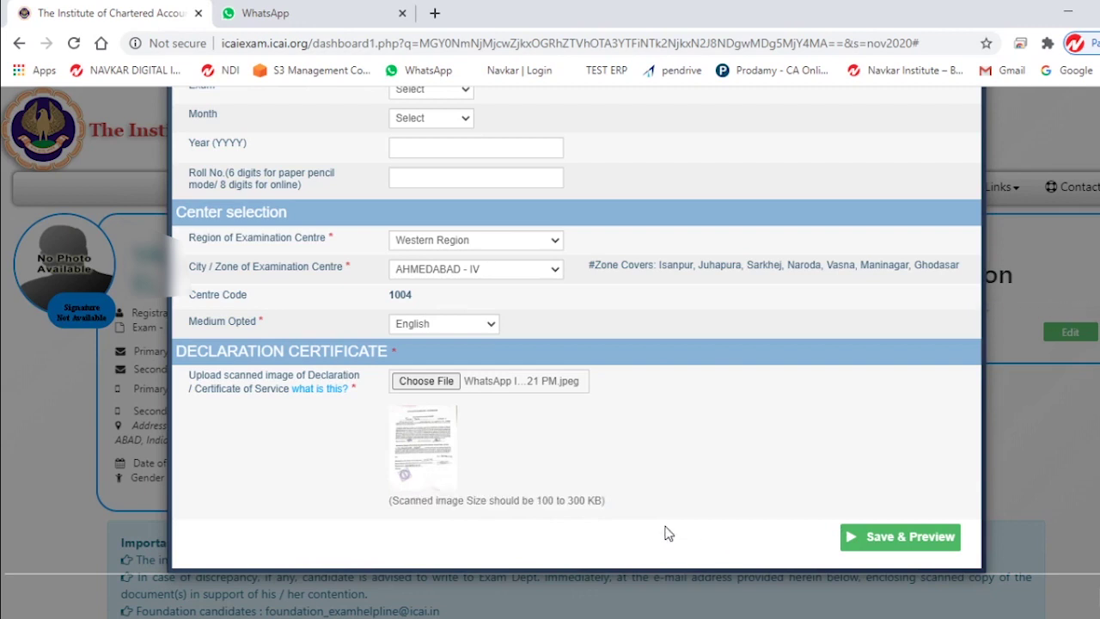
# Step: Save the form, review its preview showing the 1500 INR fee, and tick I Agree
pyautogui.click(855, 541)
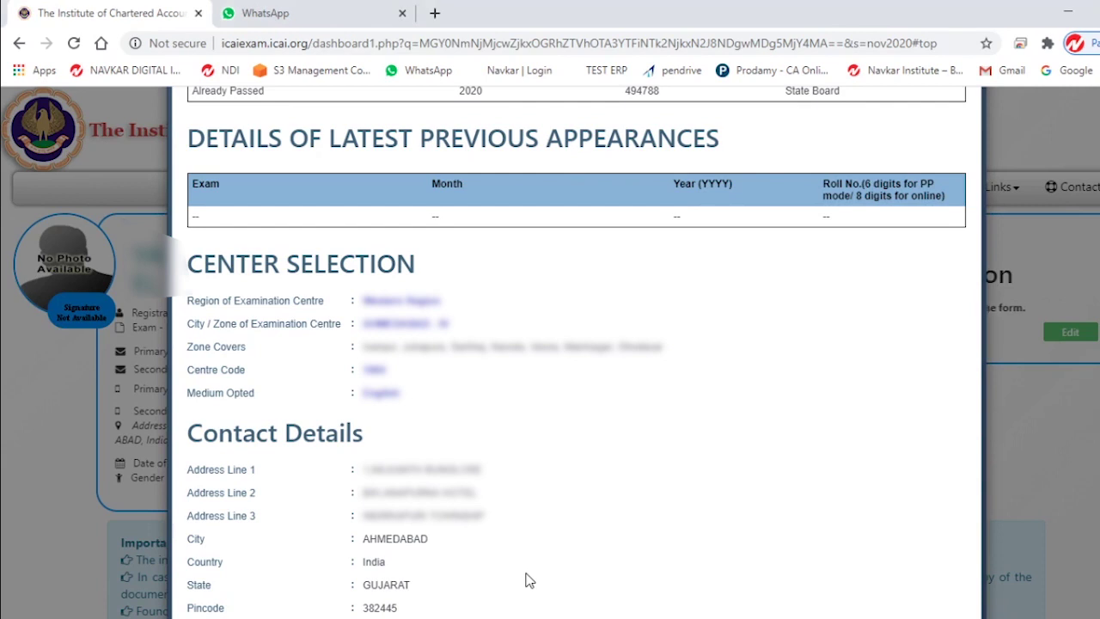
pyautogui.scroll(-2, 509, 397)
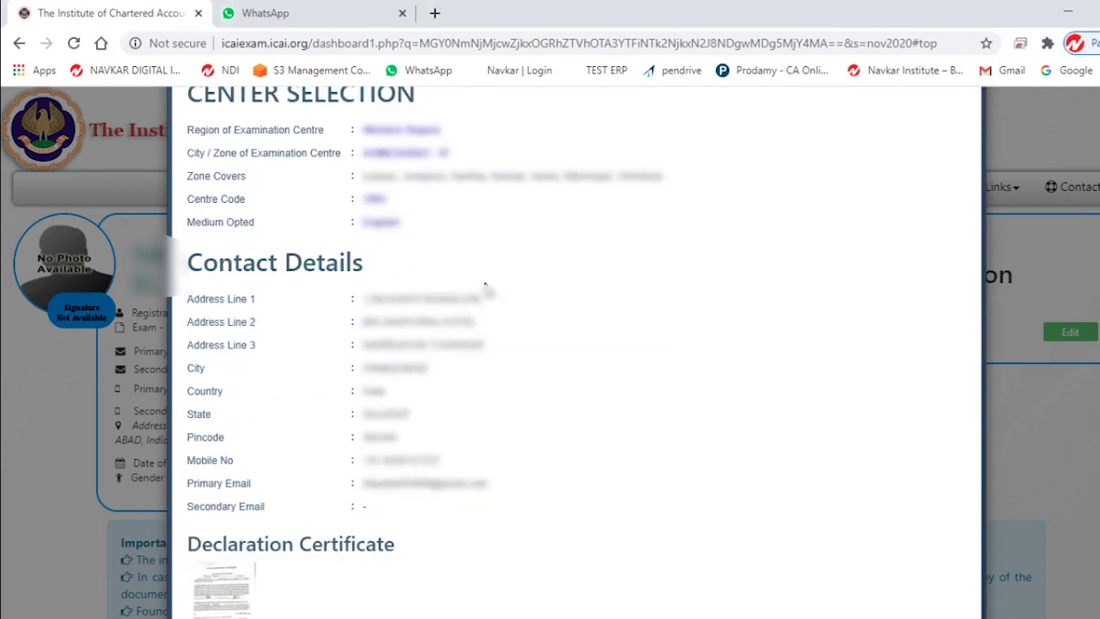
pyautogui.scroll(9, 485, 286)
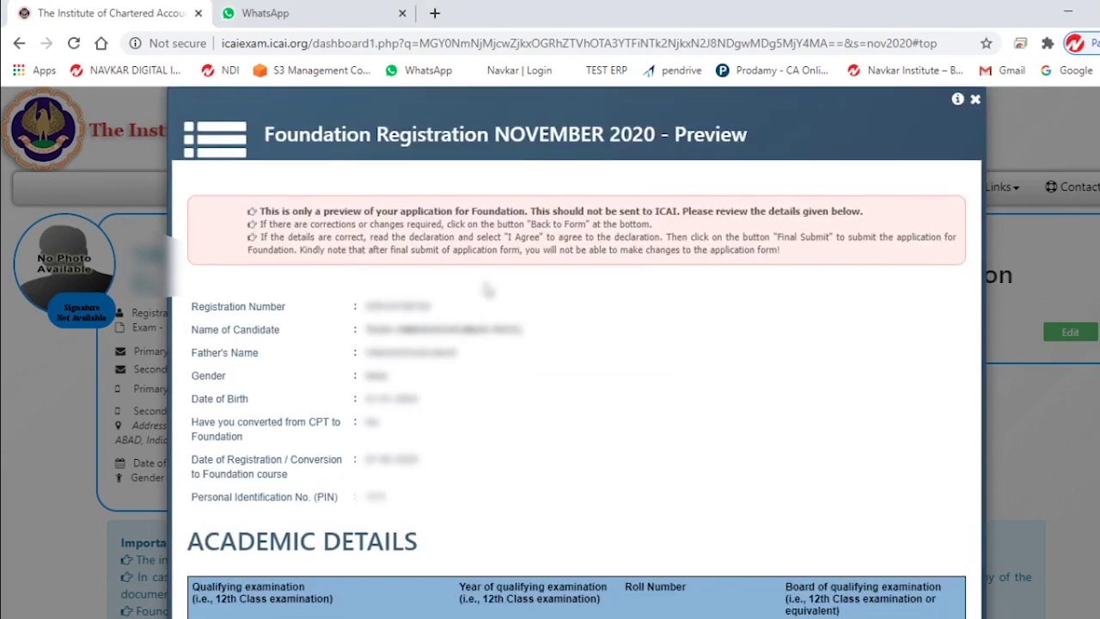
pyautogui.scroll(-4, 511, 392)
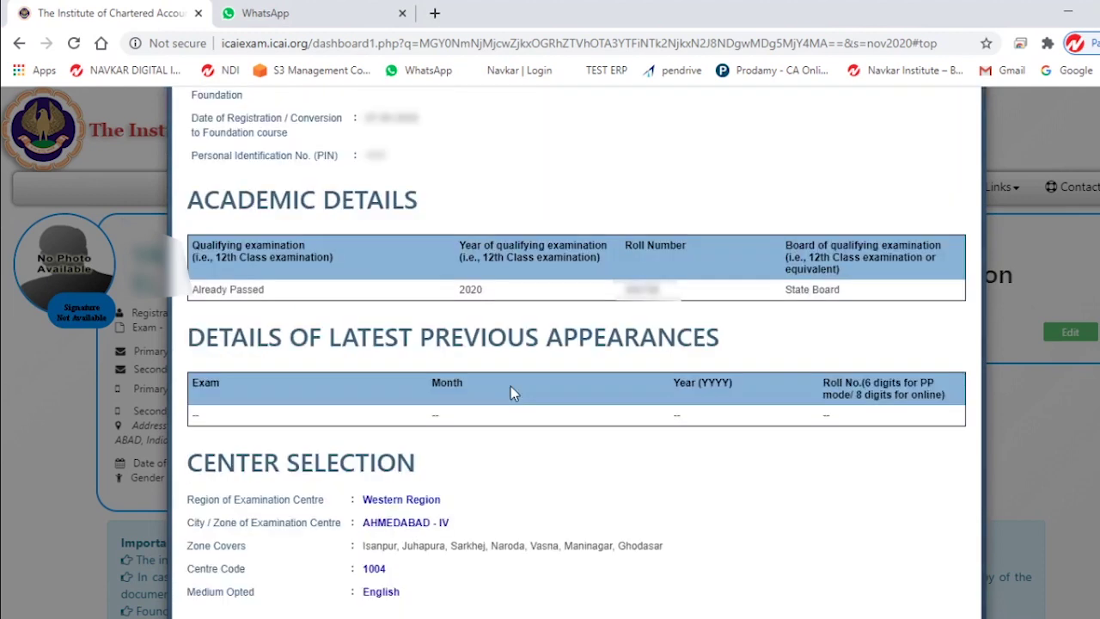
pyautogui.scroll(-5, 454, 364)
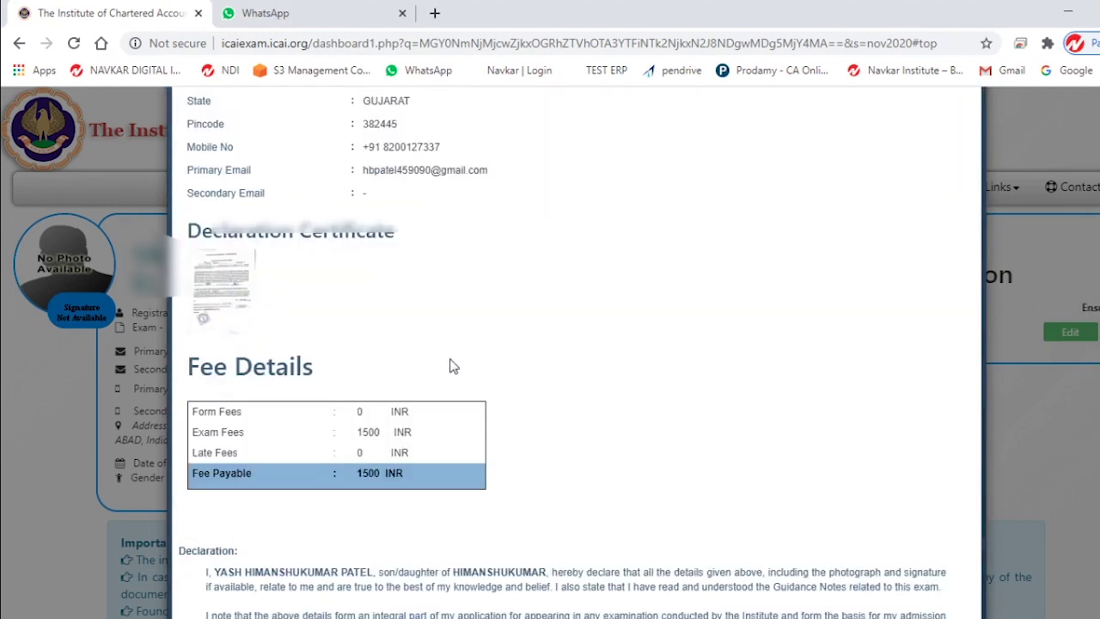
pyautogui.scroll(-5, 454, 364)
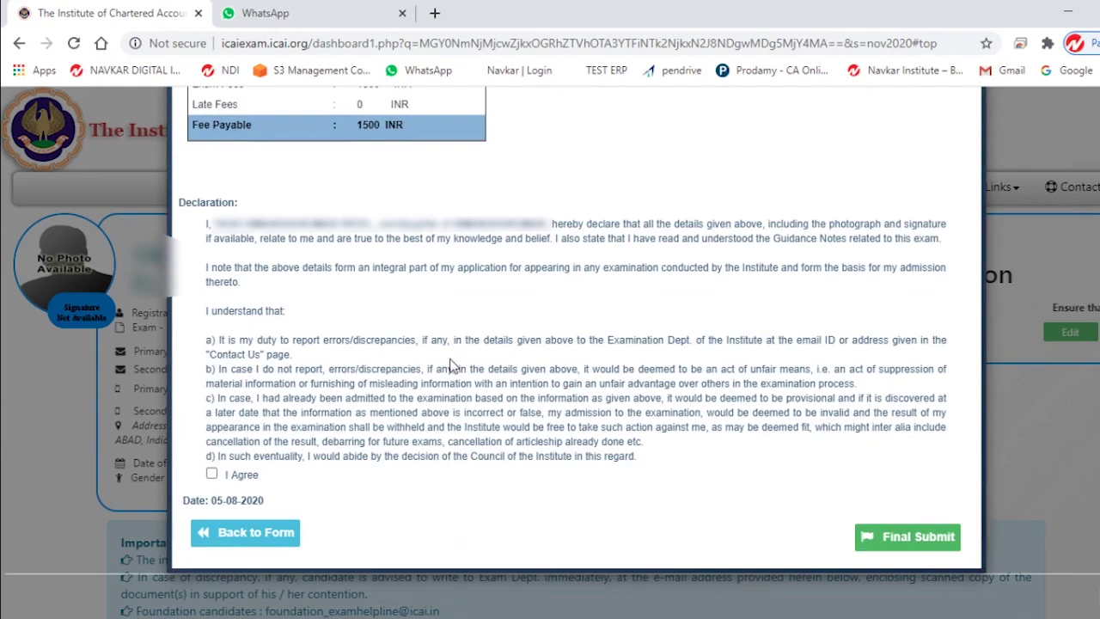
pyautogui.click(212, 475)
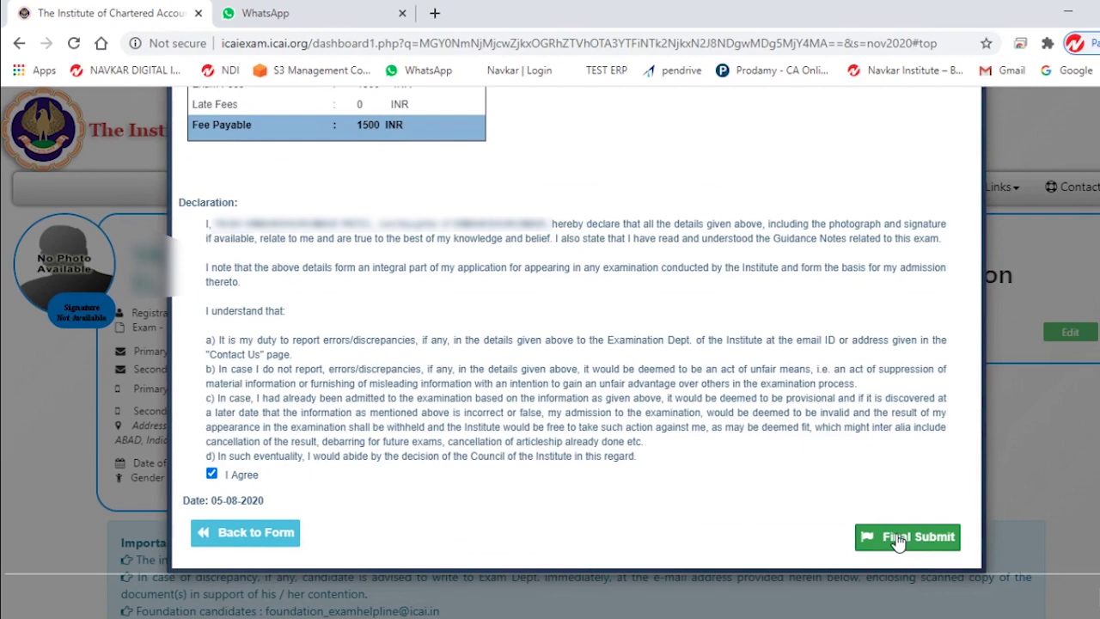
# Step: Final-submit and confirm the application, then proceed to pay the 1500 INR fee online
pyautogui.click(872, 544)
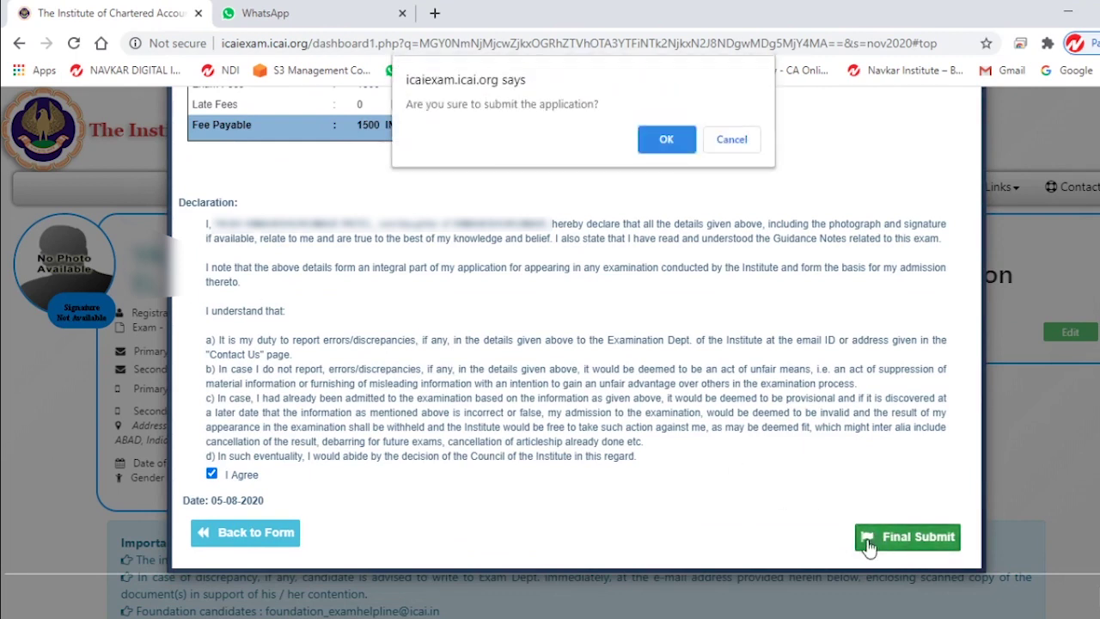
pyautogui.click(654, 147)
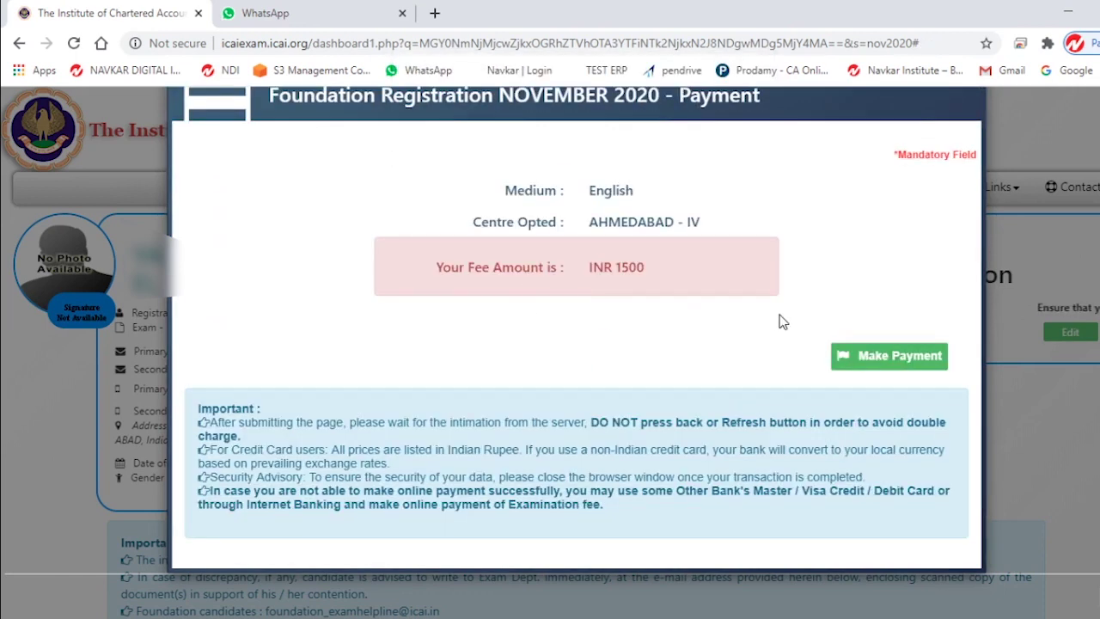
pyautogui.click(864, 365)
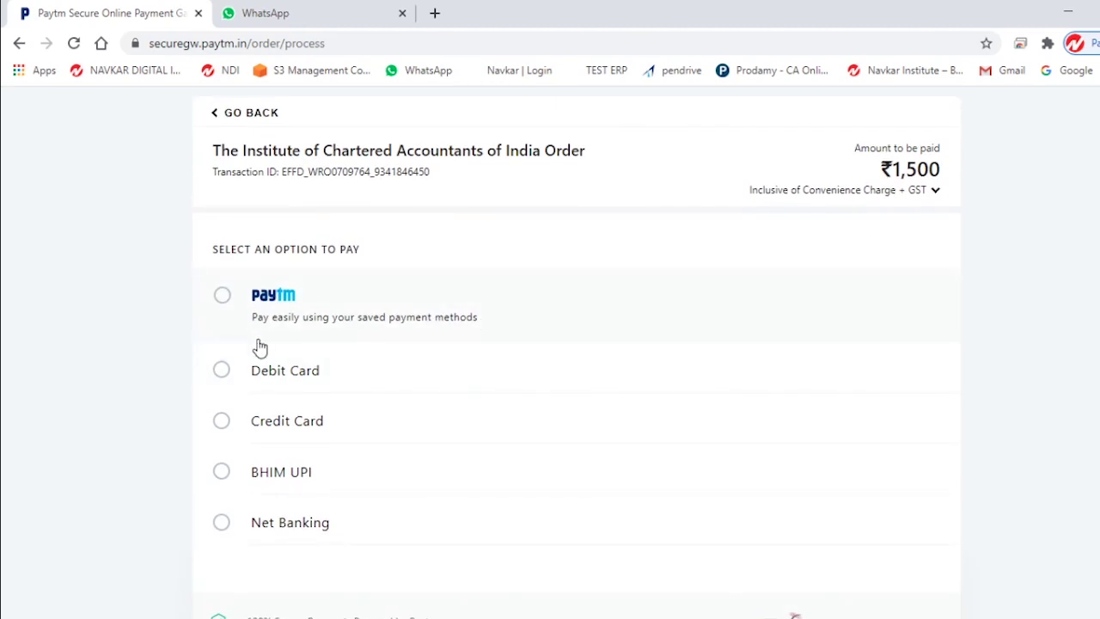
# Step: Pay the ₹1,500 fee by debit card with card number, expiry and CVV
pyautogui.scroll(-1, 290, 444)
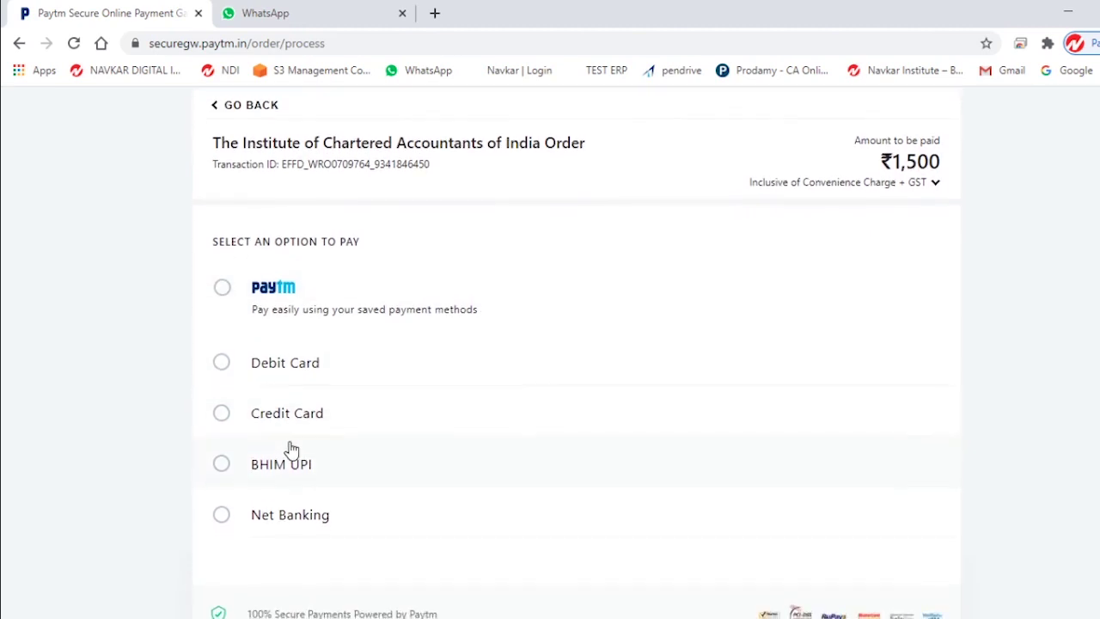
pyautogui.click(277, 375)
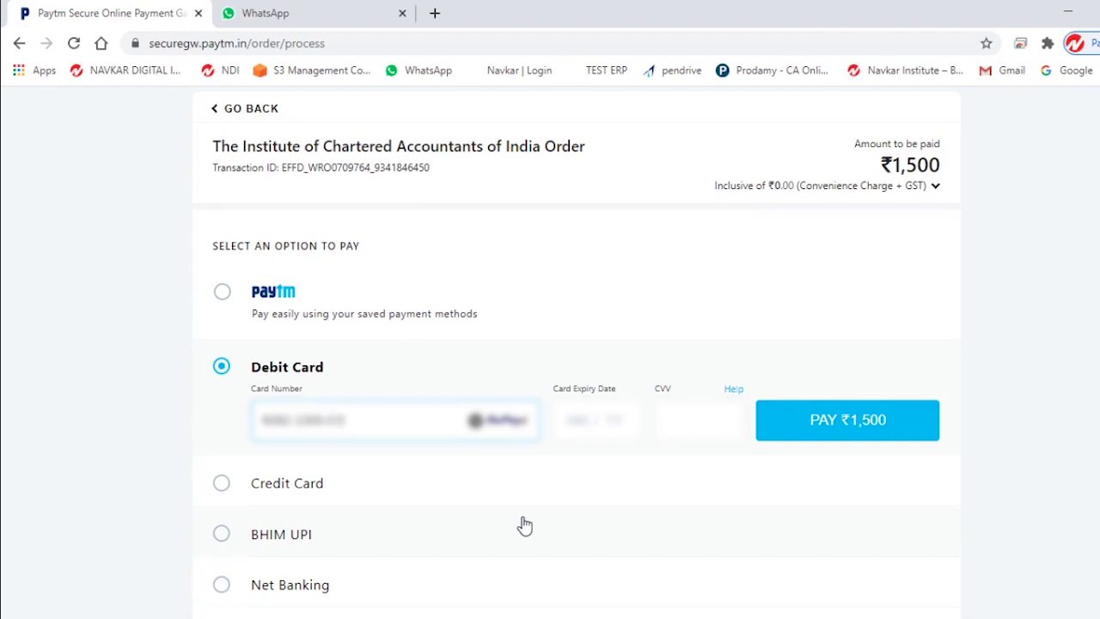
pyautogui.write('1228')
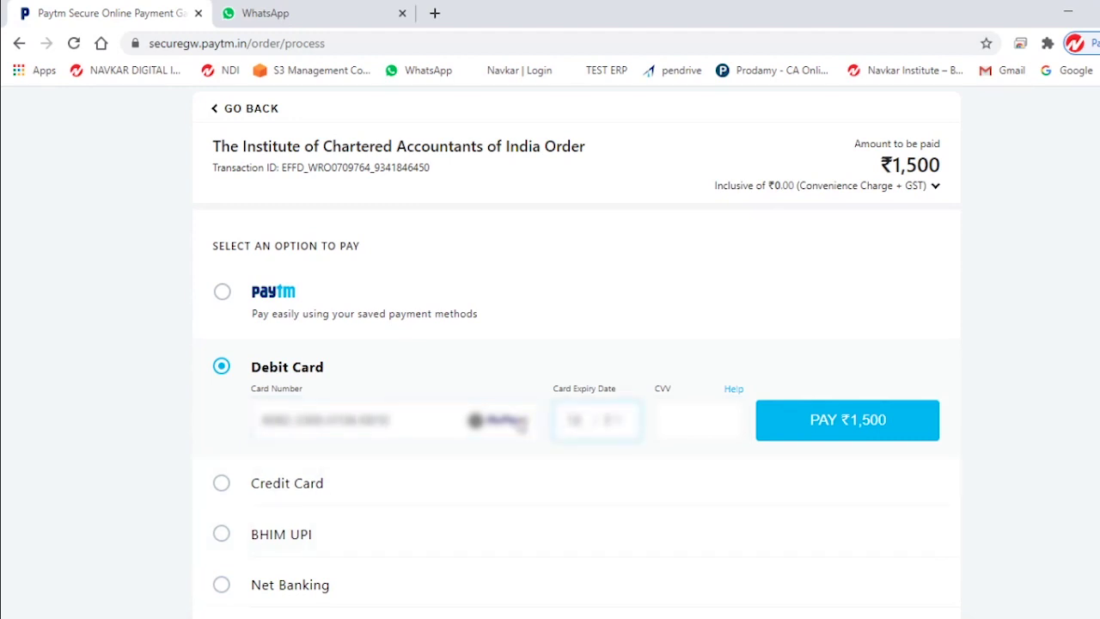
pyautogui.write('***')
pyautogui.click(851, 432)
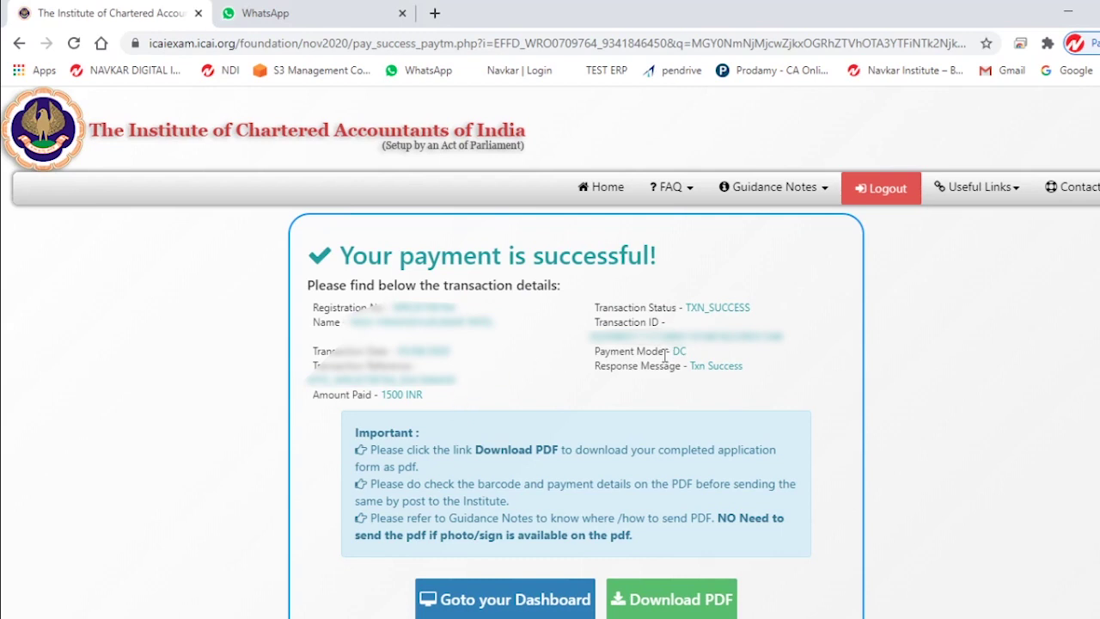
# Step: Verify the TXN_SUCCESS transaction status and download the application form PDF
pyautogui.moveTo(691, 307); pyautogui.dragTo(750, 307)
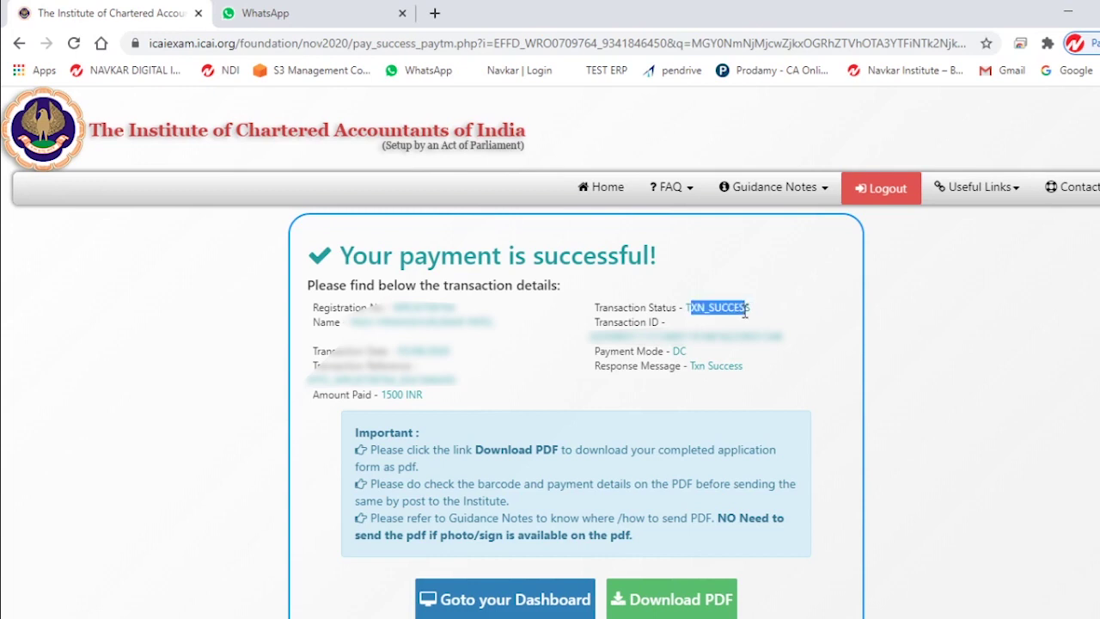
pyautogui.scroll(-1, 693, 384)
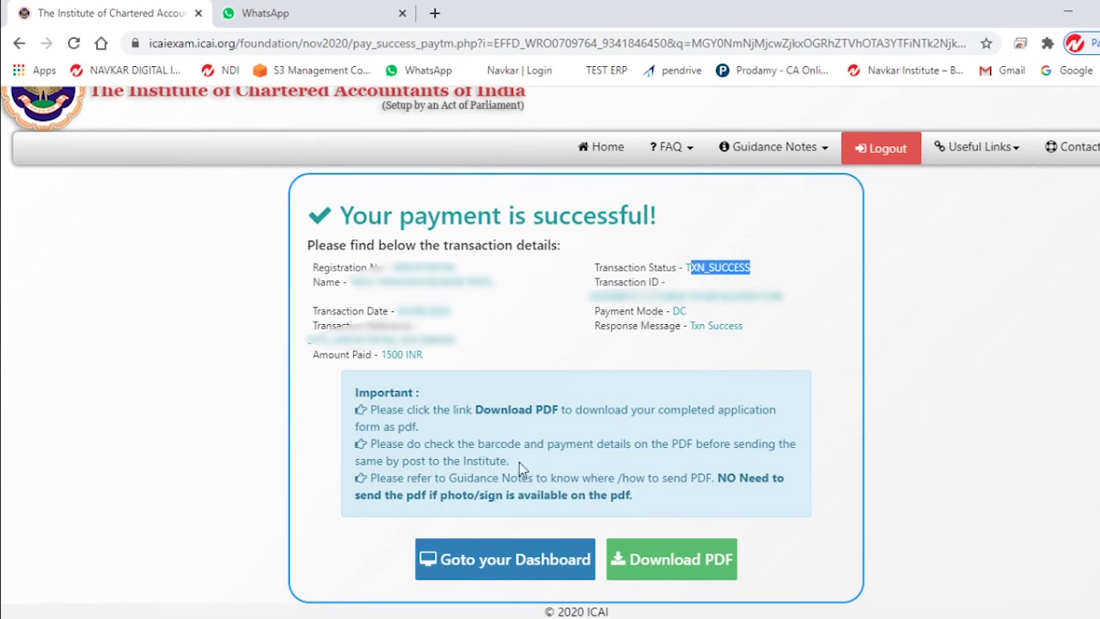
pyautogui.click(671, 563)
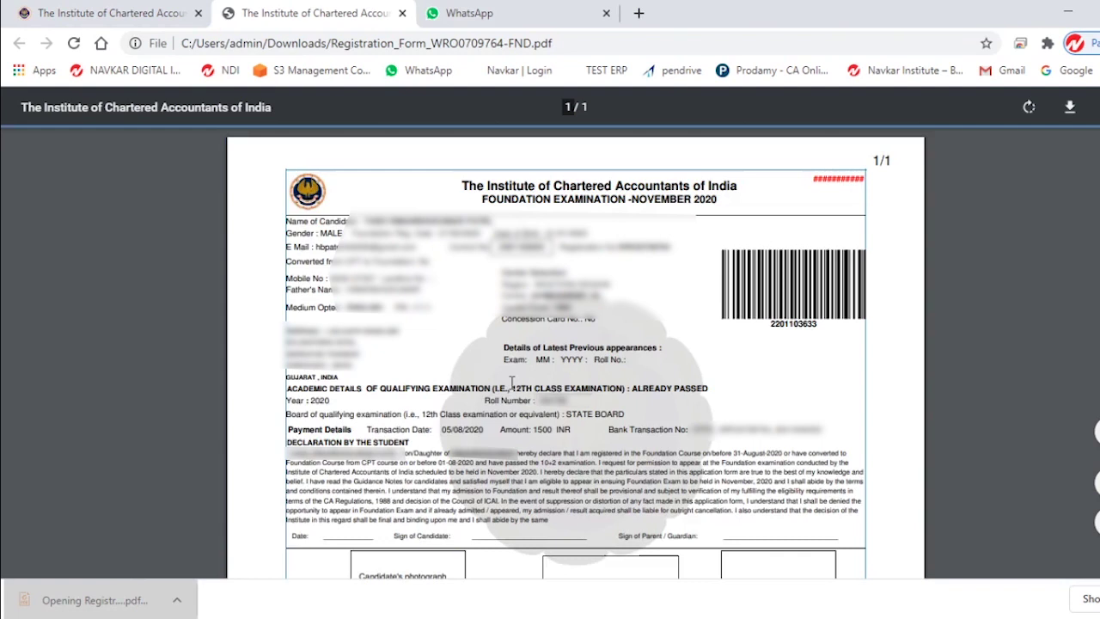
# Step: Scroll through the one-page Foundation November 2020 registration form PDF
pyautogui.scroll(-4, 512, 381)
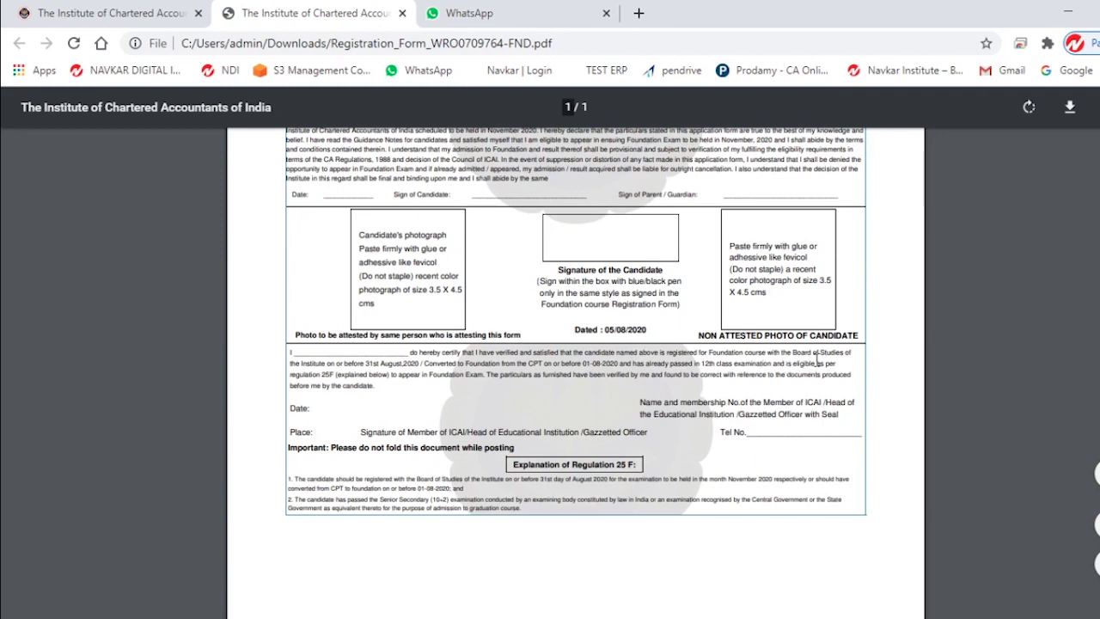
pyautogui.scroll(2, 817, 360)
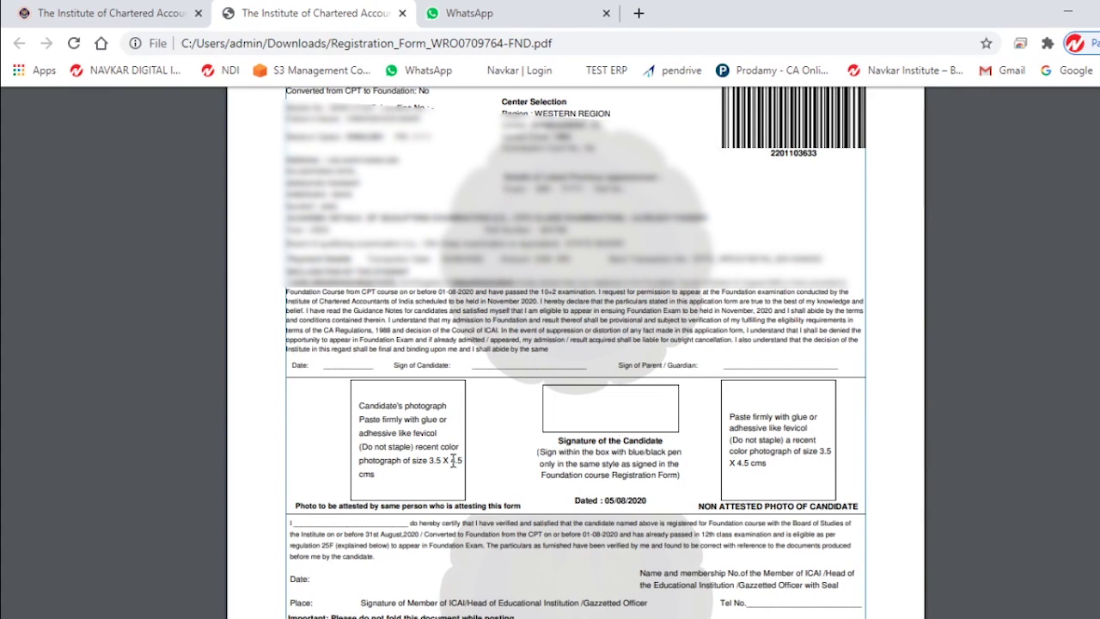
pyautogui.scroll(-2, 474, 450)
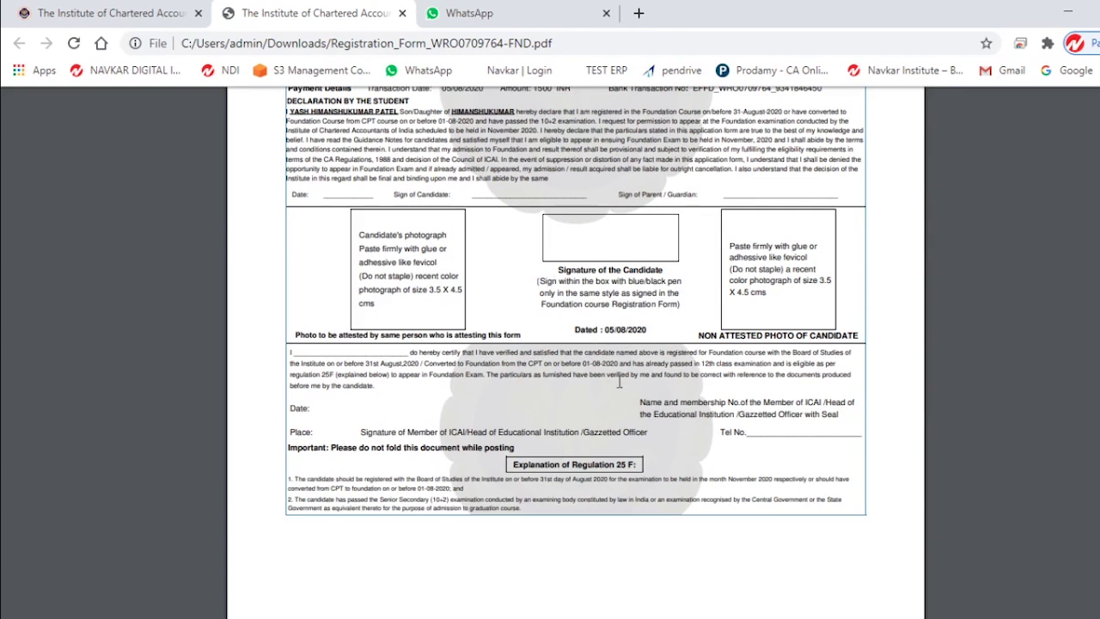
pyautogui.scroll(4, 610, 368)
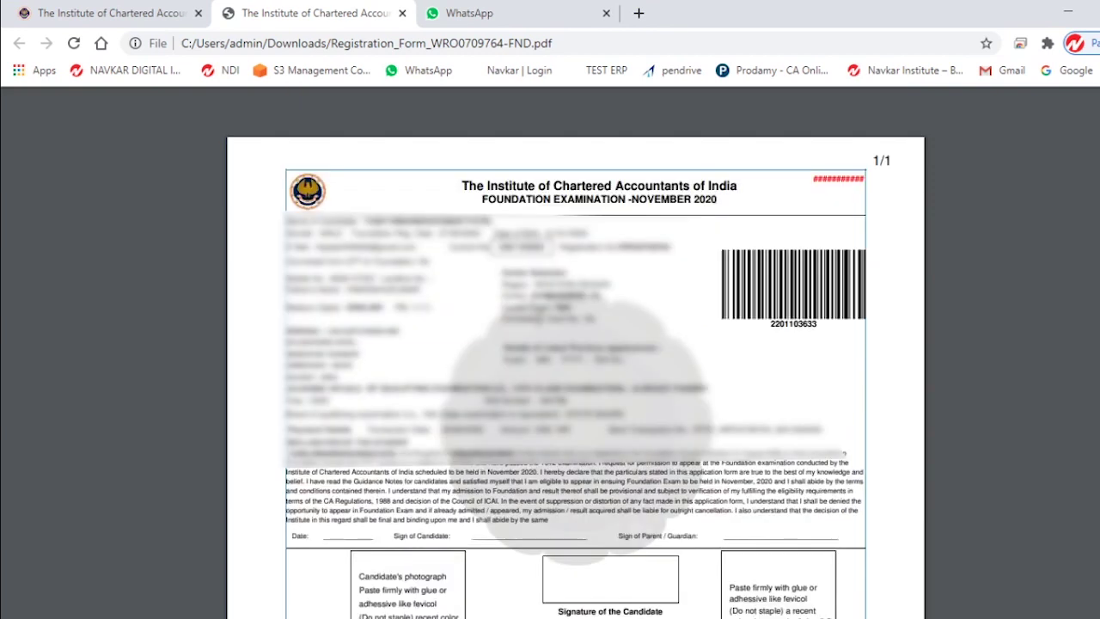